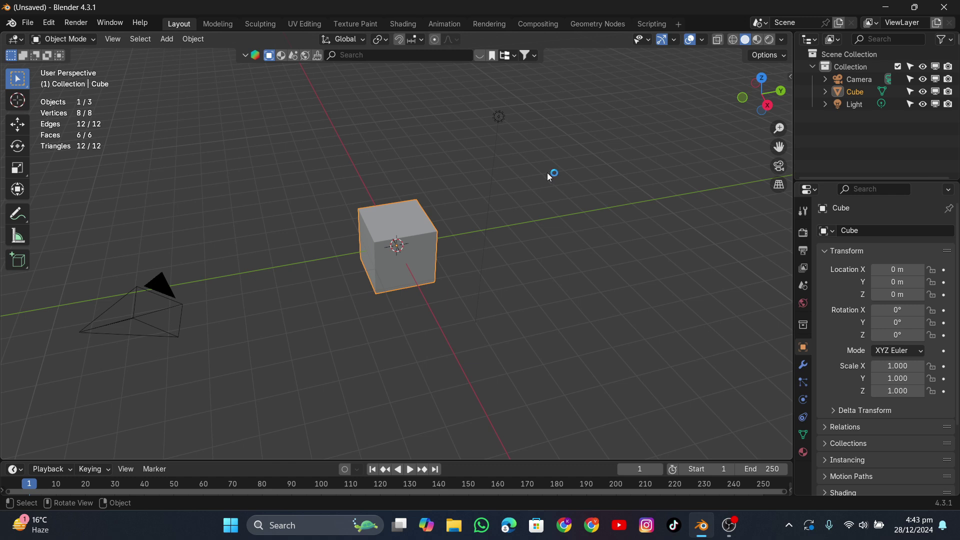
Delete all the default objects from the scene: the camera, the cube and the light
key("a")
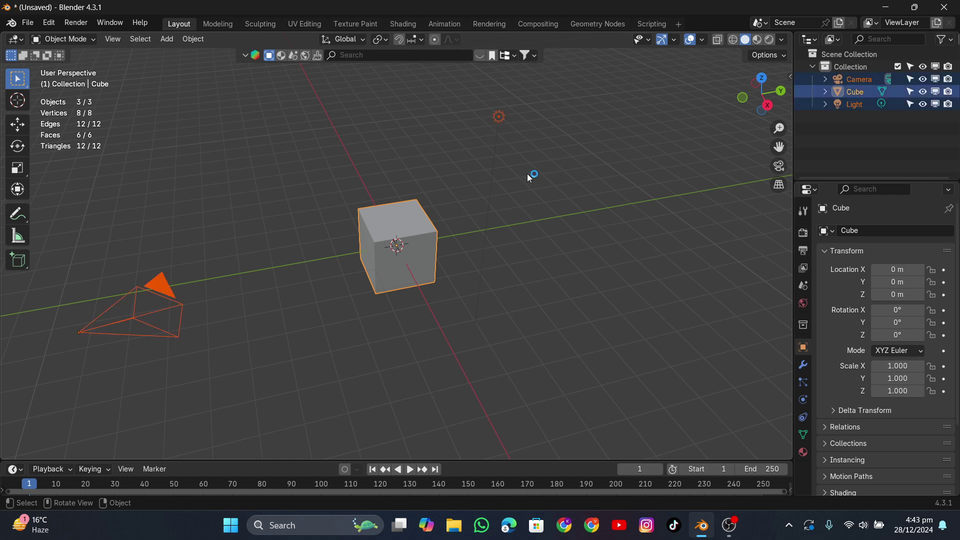
key("x")
left_click(484, 199)
Add a plane mesh at the origin and scale it up uniformly to about 1.268
middle_click_drag(366, 200, 413, 183)
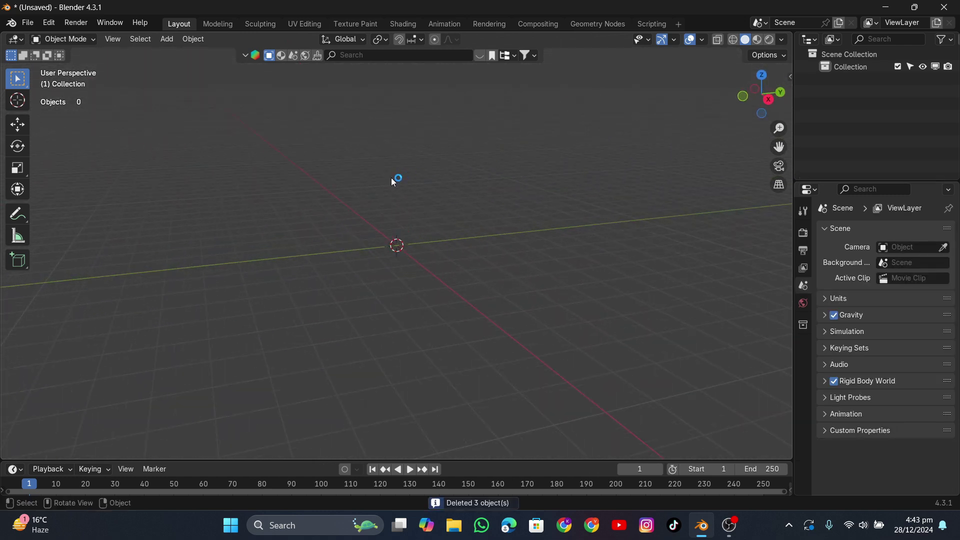
key("shift+a")
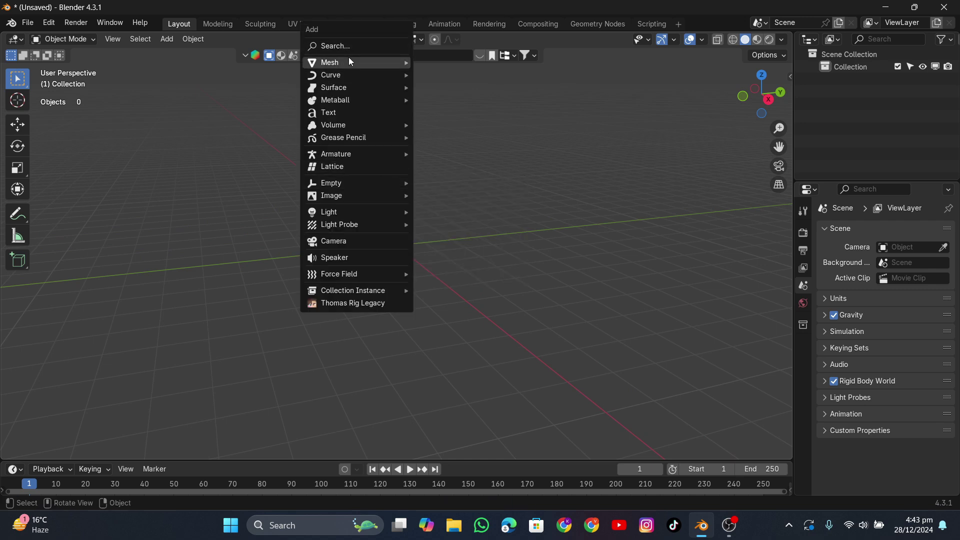
mouse_move(407, 67)
left_click(445, 64)
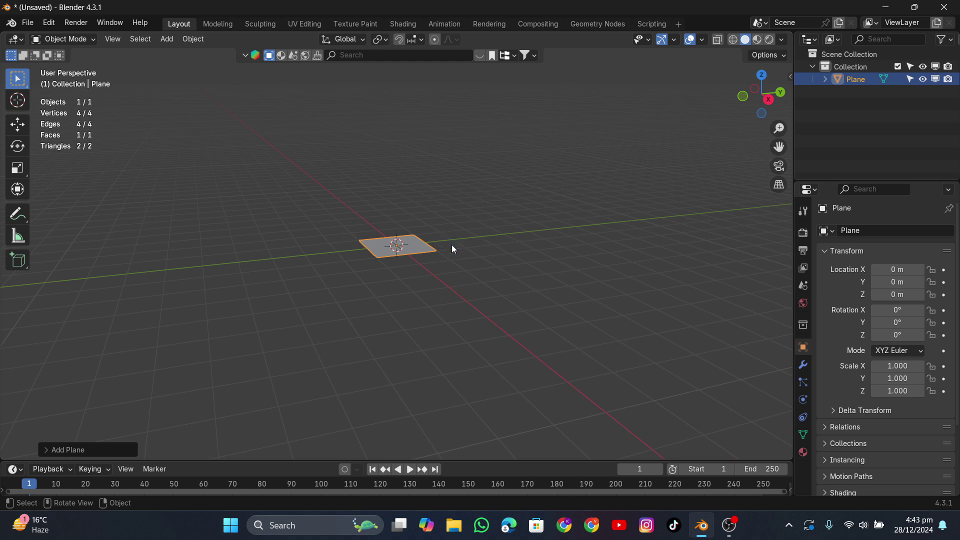
key("s")
left_click(474, 246)
Rotate the plane 90° about the global Y axis so it stands upright
middle_click_drag(419, 163, 352, 214)
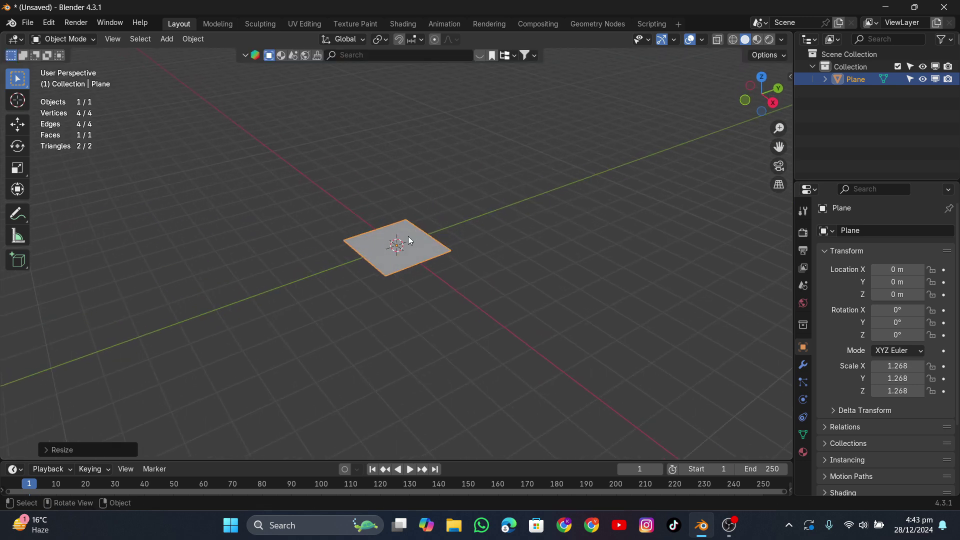
key("r")
type("y")
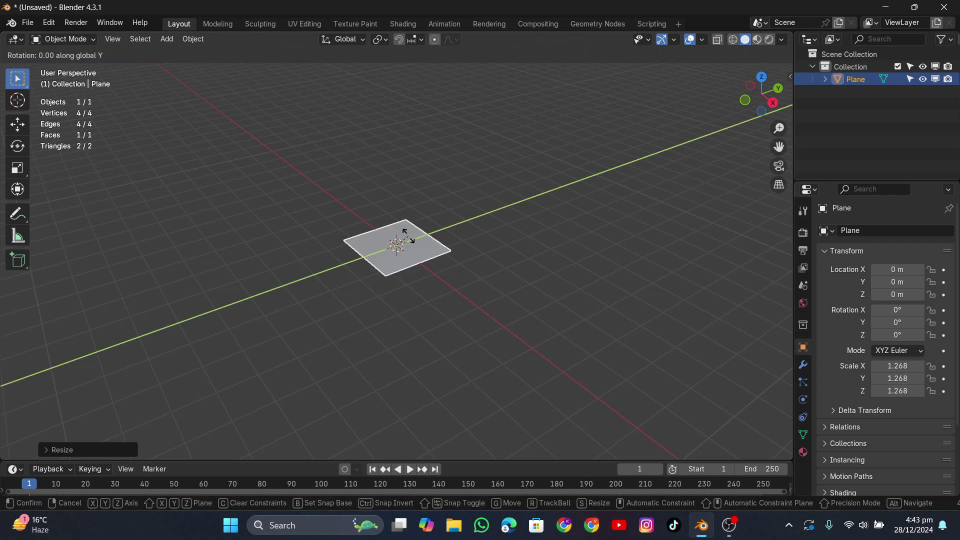
type("90")
key("Return")
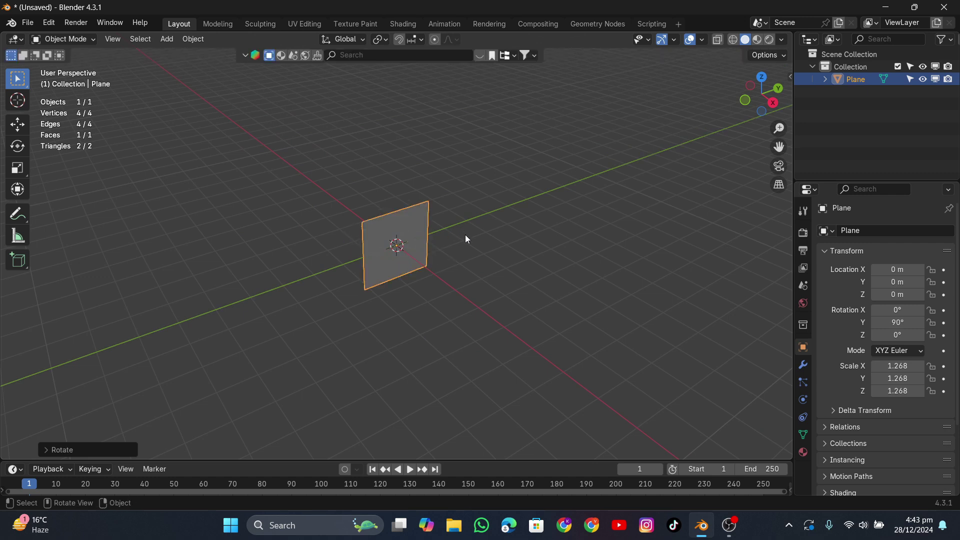
Add Cloth physics to the upright plane
middle_click_drag(463, 199, 437, 175)
scroll(430, 213, "up", 5)
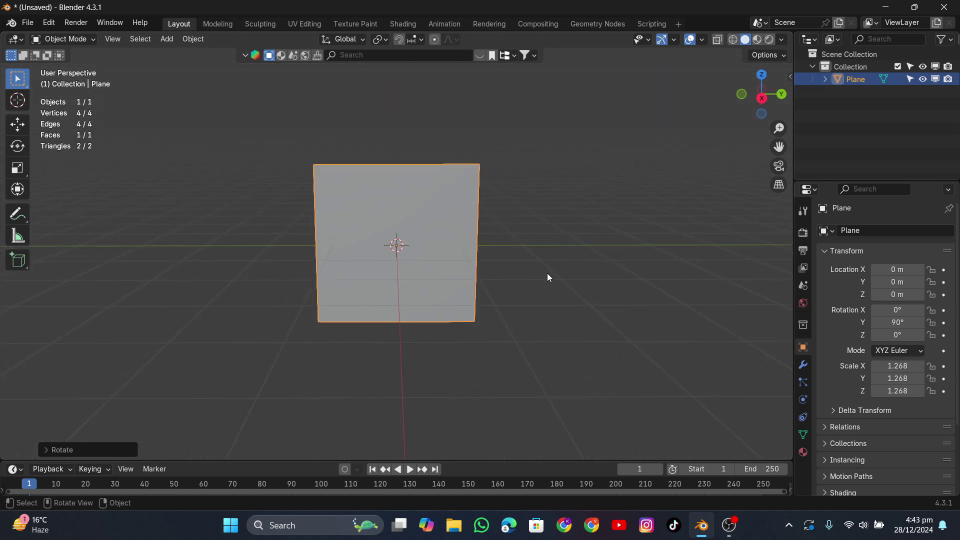
left_click(804, 399)
left_click(874, 259)
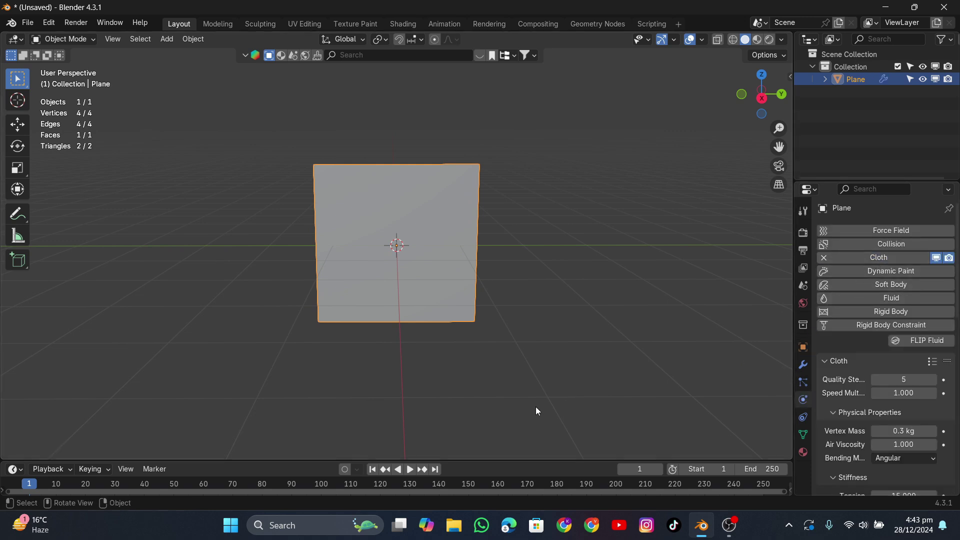
Enlarge the timeline area, play the cloth simulation briefly, and return to the first frame
left_click_drag(506, 461, 506, 405)
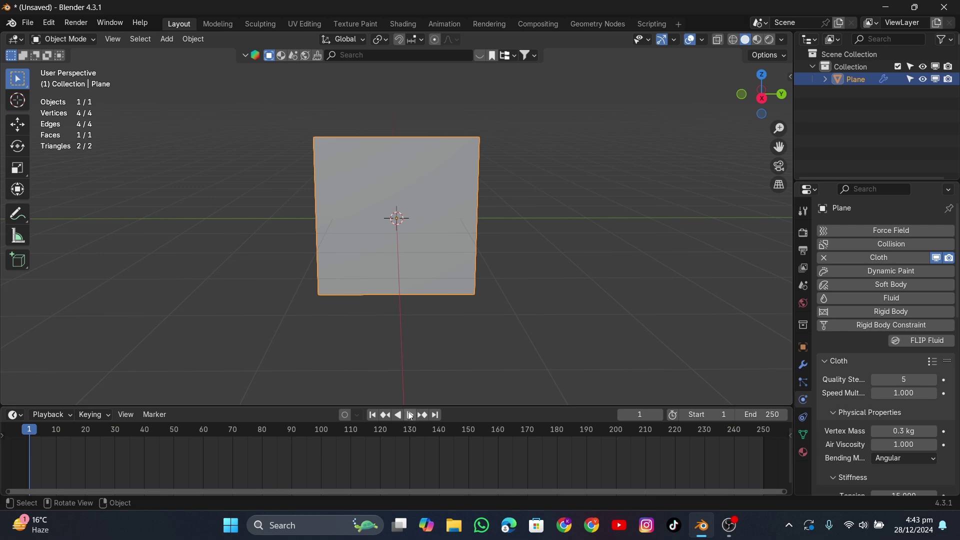
left_click(411, 416)
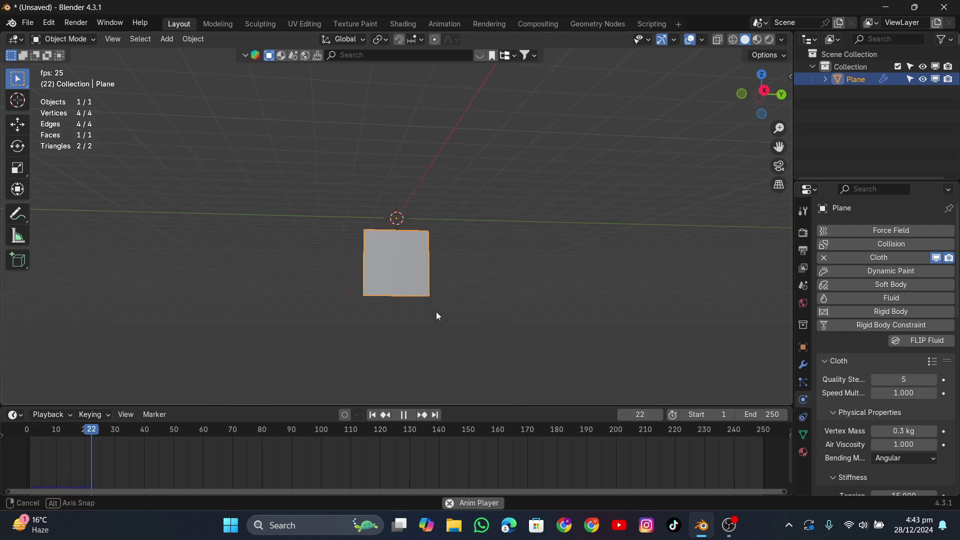
left_click(409, 415)
left_click(372, 415)
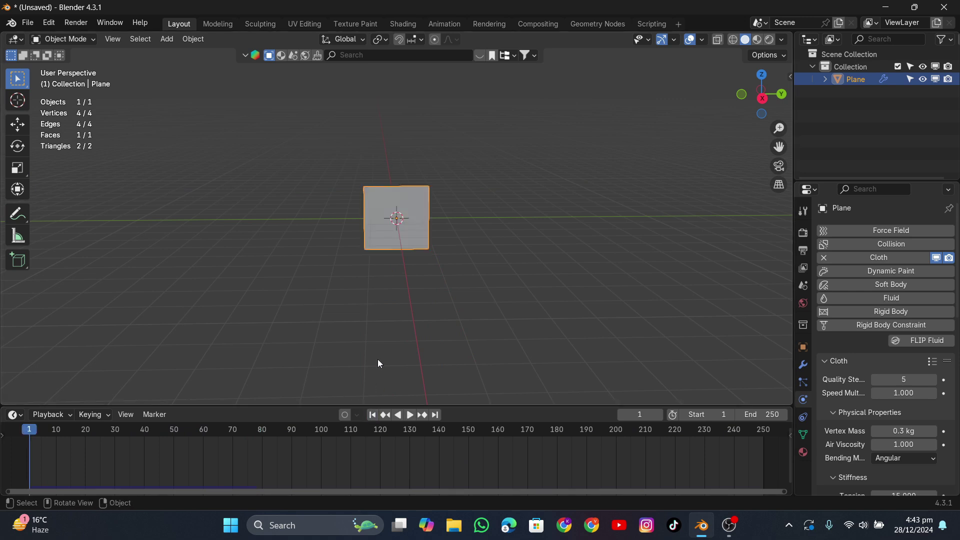
Subdivide the whole plane mesh in Edit Mode with the number of cuts set to 50
middle_click_drag(307, 221, 334, 221)
key("Tab")
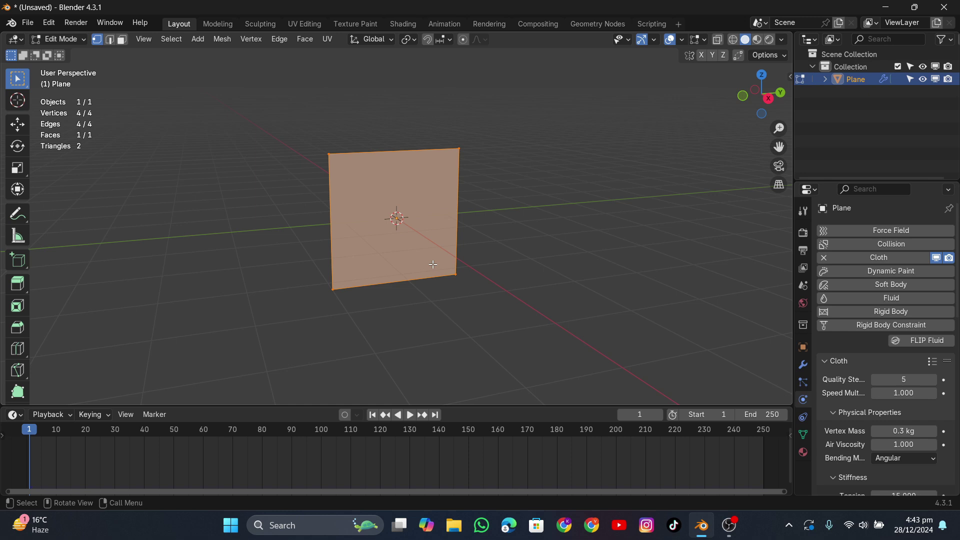
key("Tab")
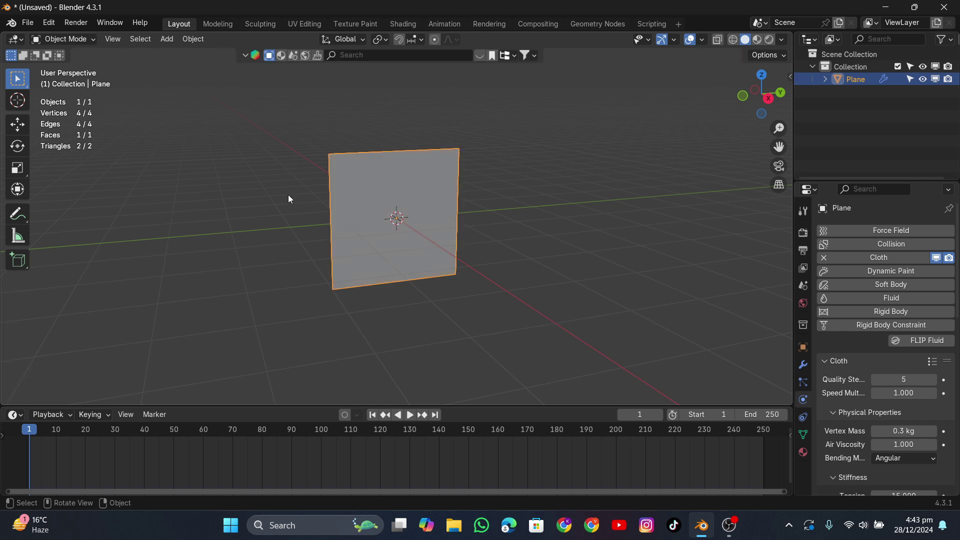
key("Tab")
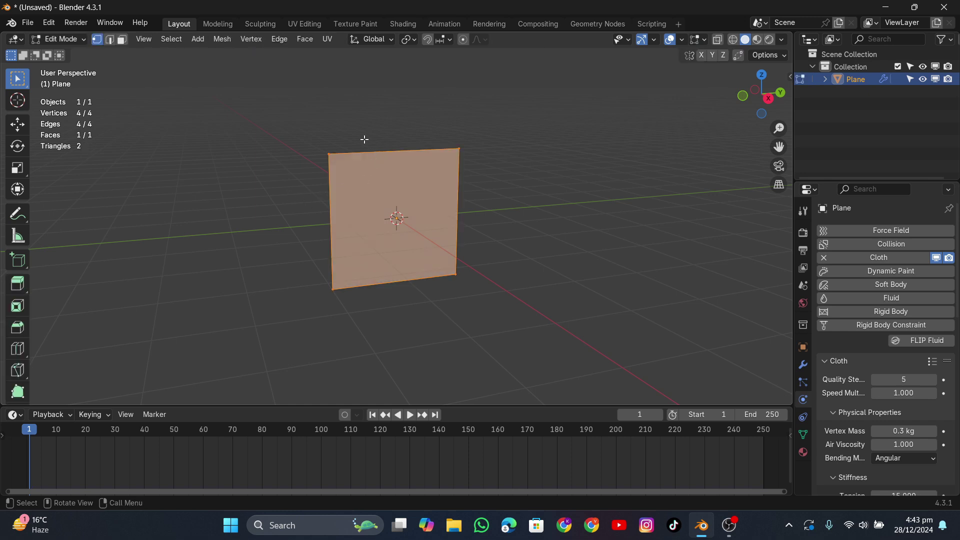
key("ctrl+v")
left_click(319, 137)
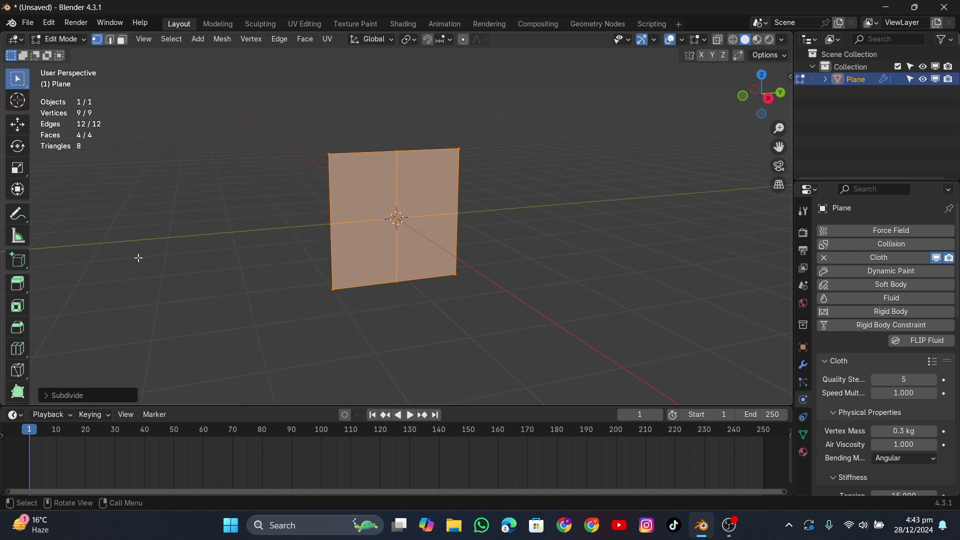
left_click(68, 395)
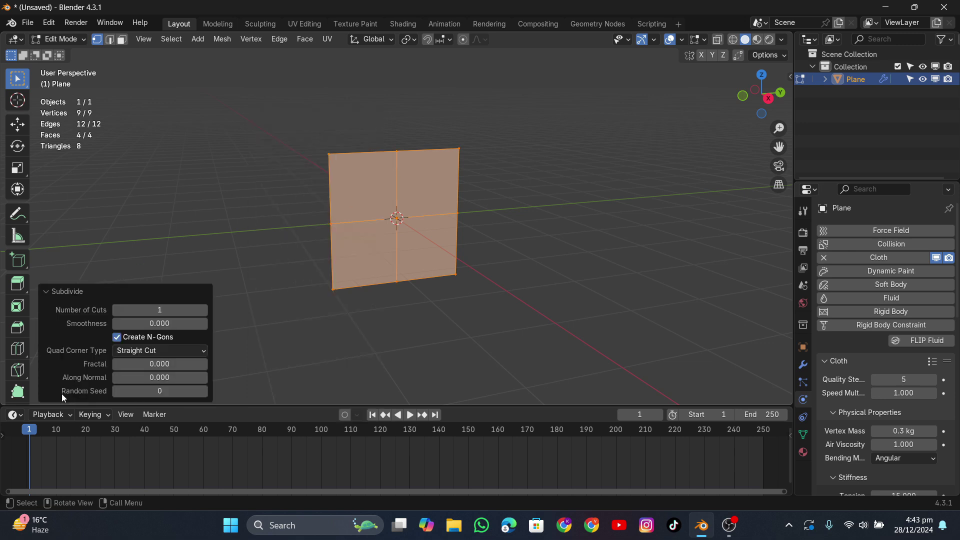
left_click(165, 310)
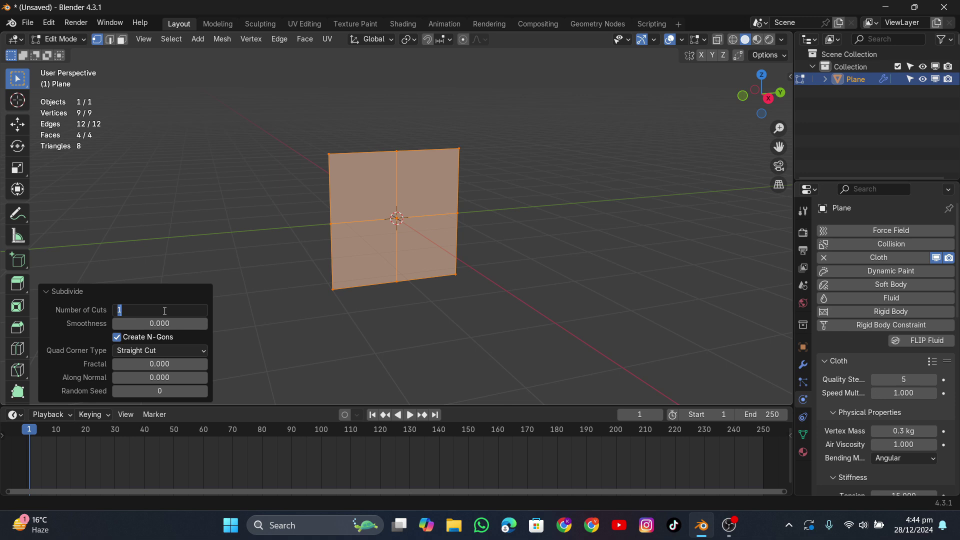
type("50")
key("Return")
scroll(328, 214, "up", 3)
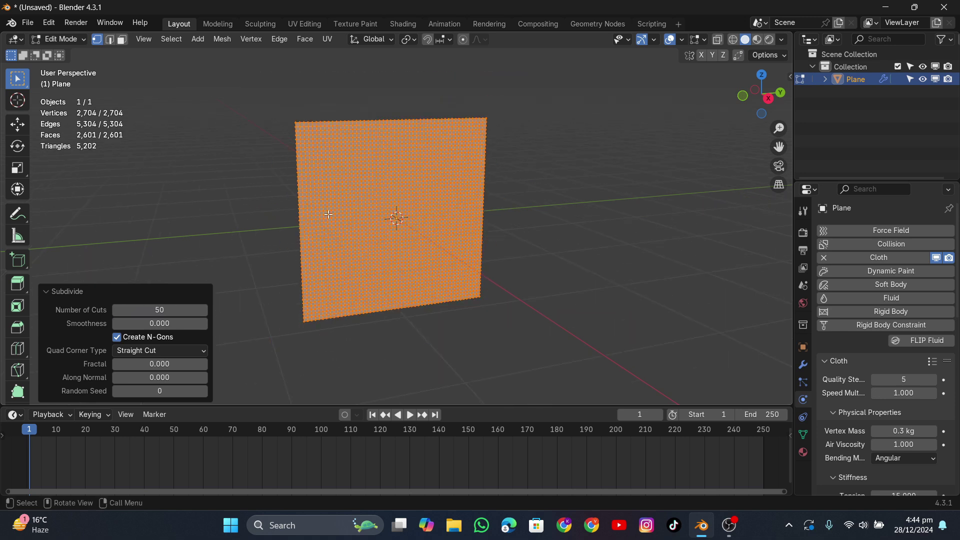
left_click(62, 292)
Replay the simulation in Object Mode to check how the subdivided cloth behaves, returning to frame 1
middle_click_drag(495, 212, 388, 247)
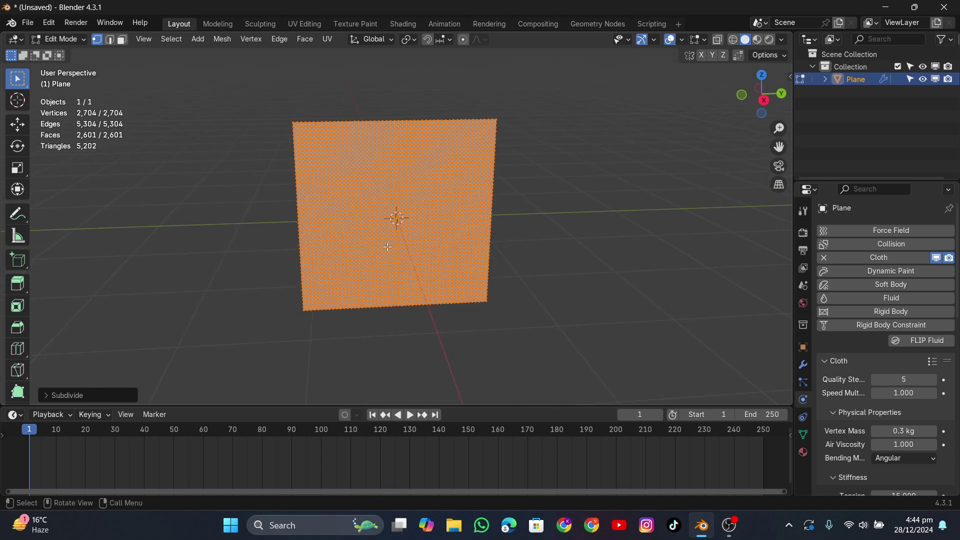
key("Tab")
key("space")
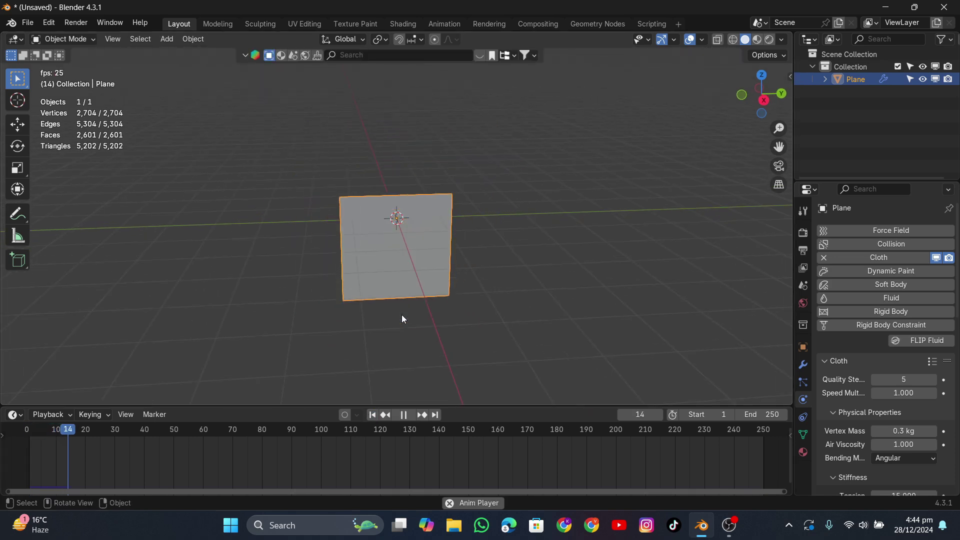
key("space")
left_click(371, 415)
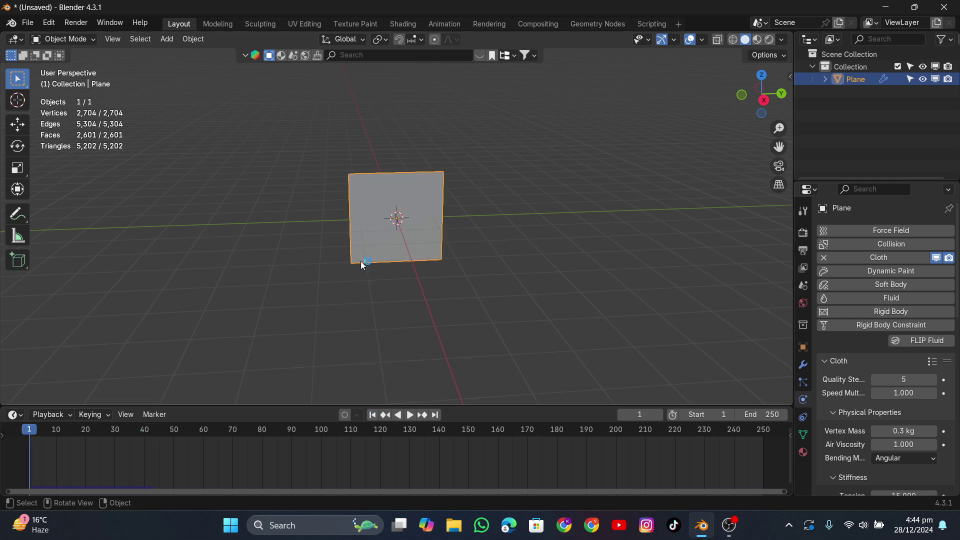
left_click(411, 415)
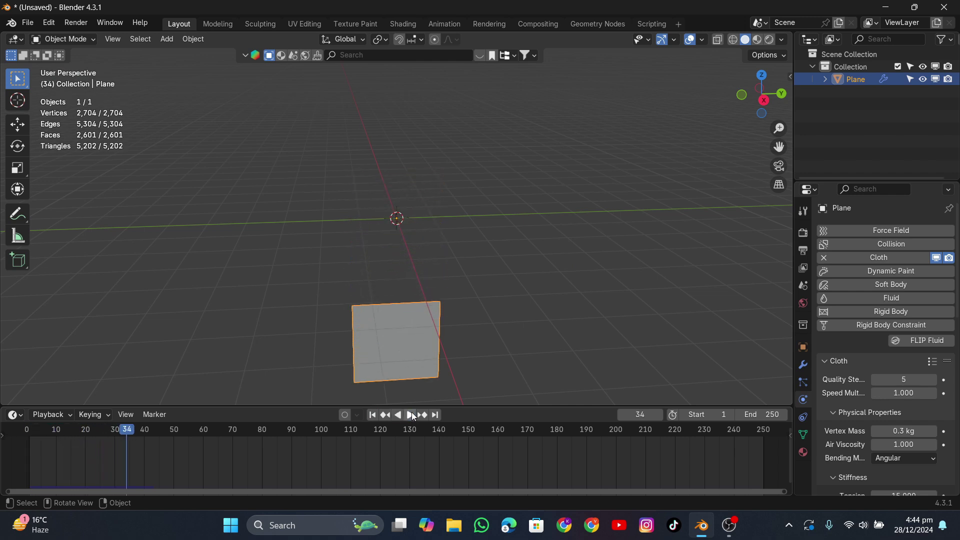
left_click(372, 415)
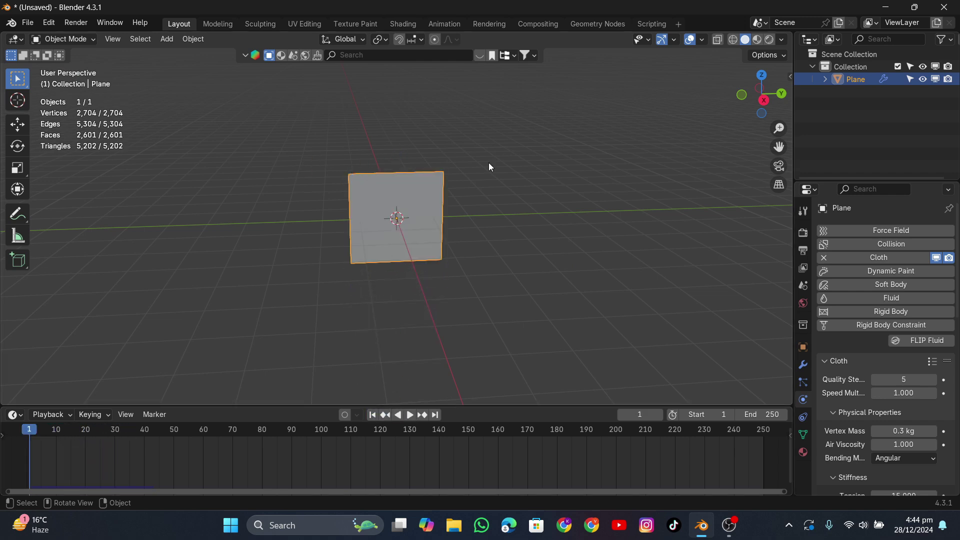
key("ctrl+z")
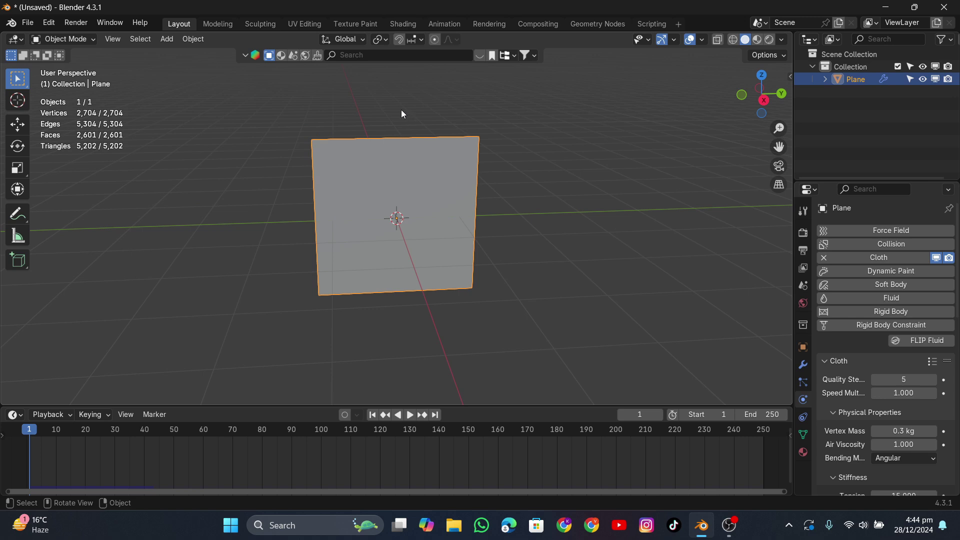
Select the full row of vertices along the plane's upper edge, from one corner to the other, in Edit Mode
key("Tab")
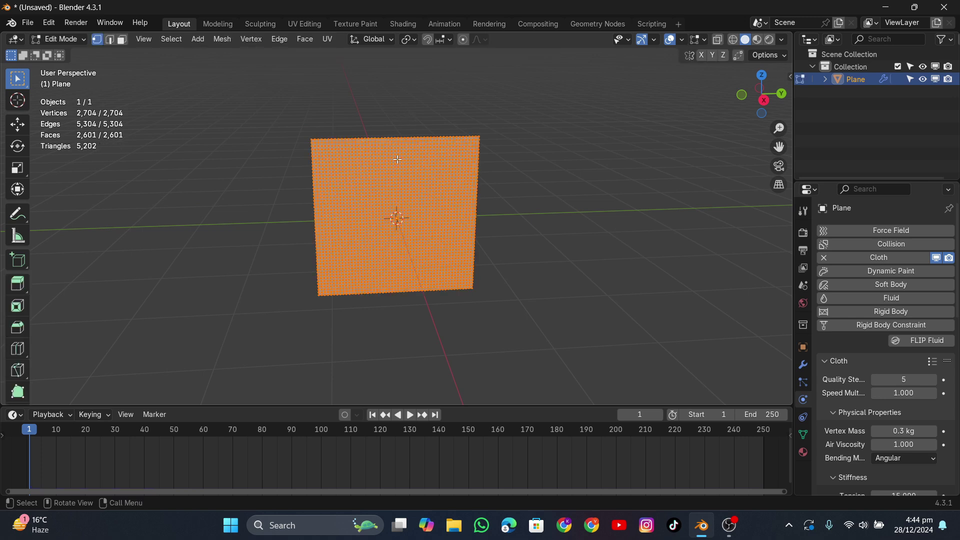
left_click(306, 131)
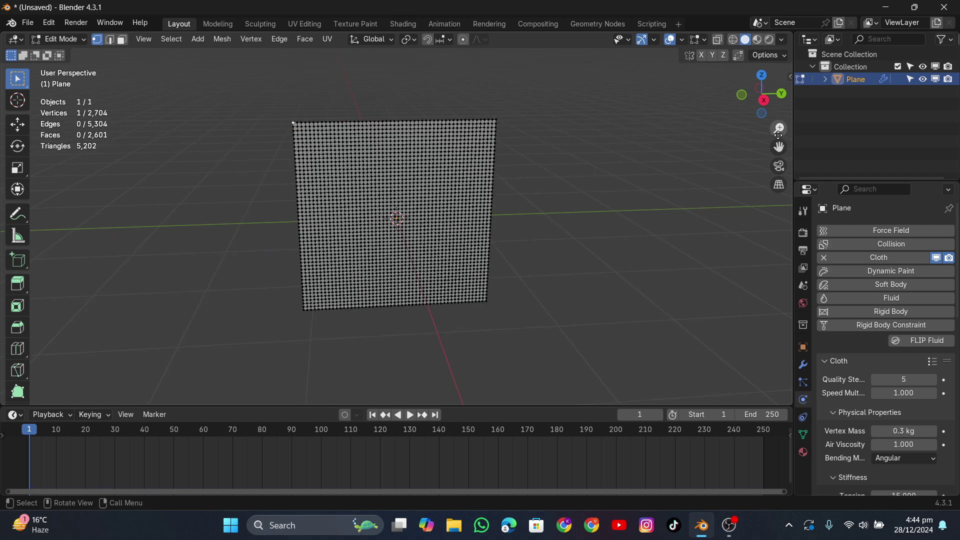
left_click_drag(779, 147, 786, 191)
scroll(240, 158, "up", 2)
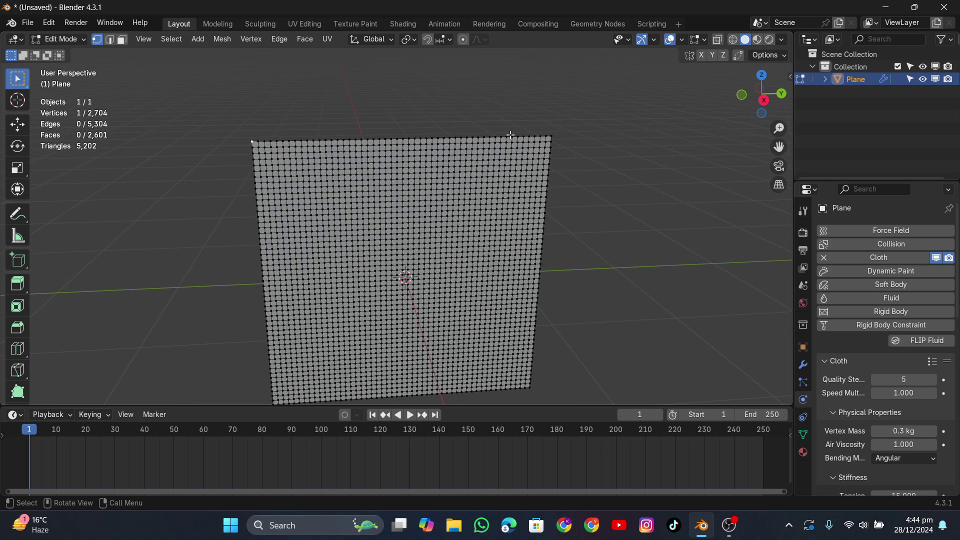
left_click(552, 136, "ctrl")
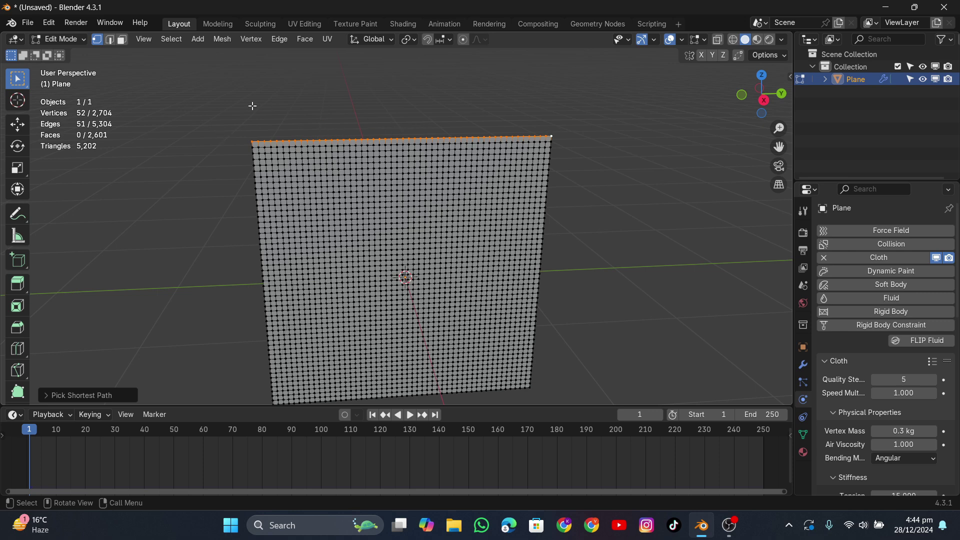
left_click(248, 134)
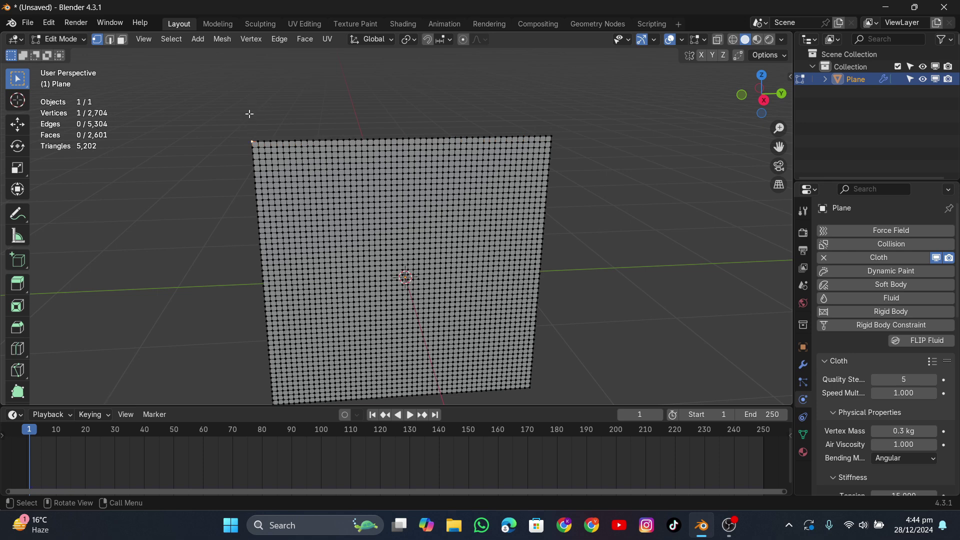
left_click(552, 136, "ctrl")
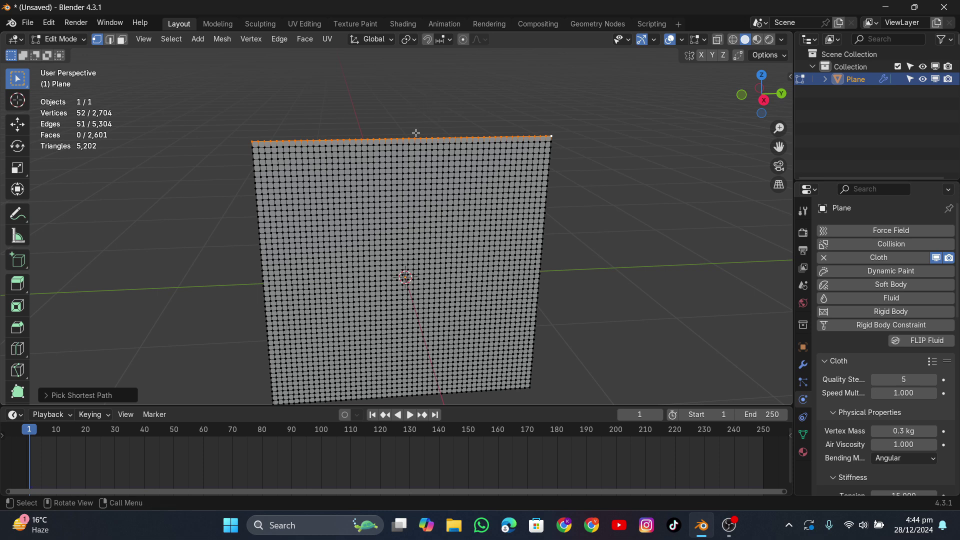
Create a new vertex group on the plane and assign the selected upper-edge vertices with weight 1.000
left_click(803, 434)
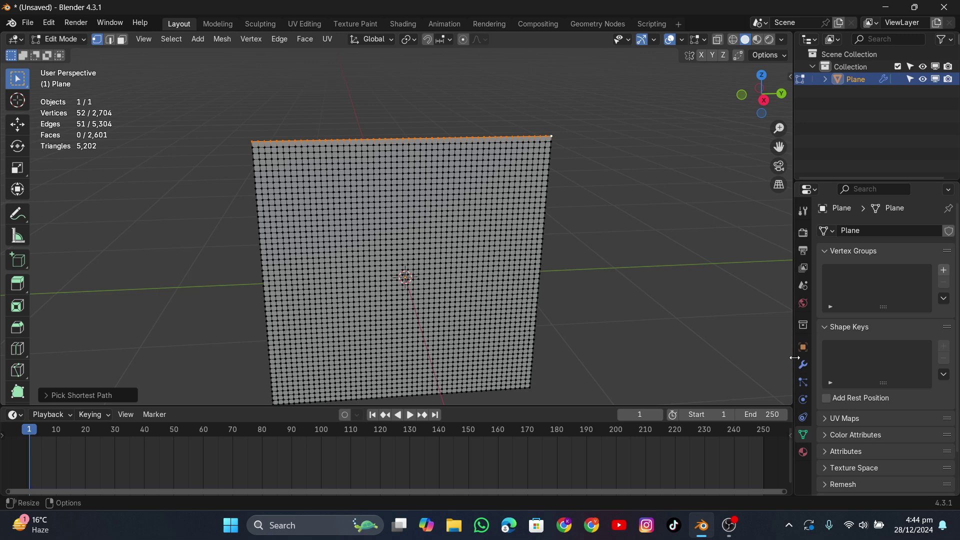
left_click_drag(792, 361, 734, 336)
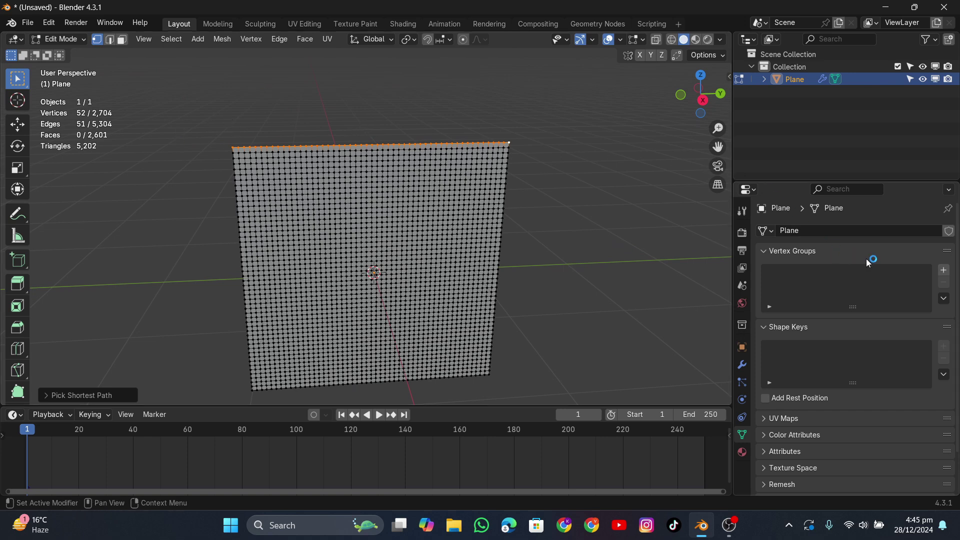
left_click(944, 270)
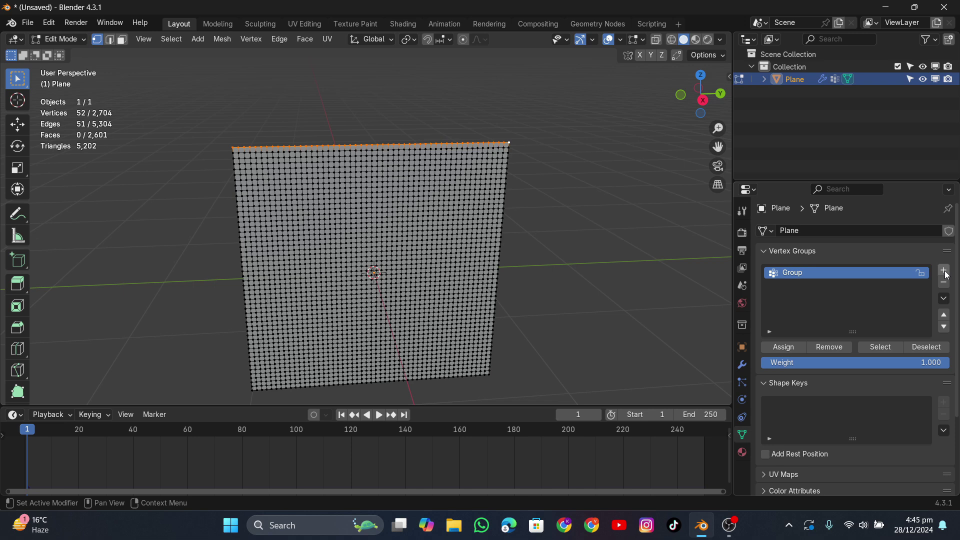
left_click(793, 347)
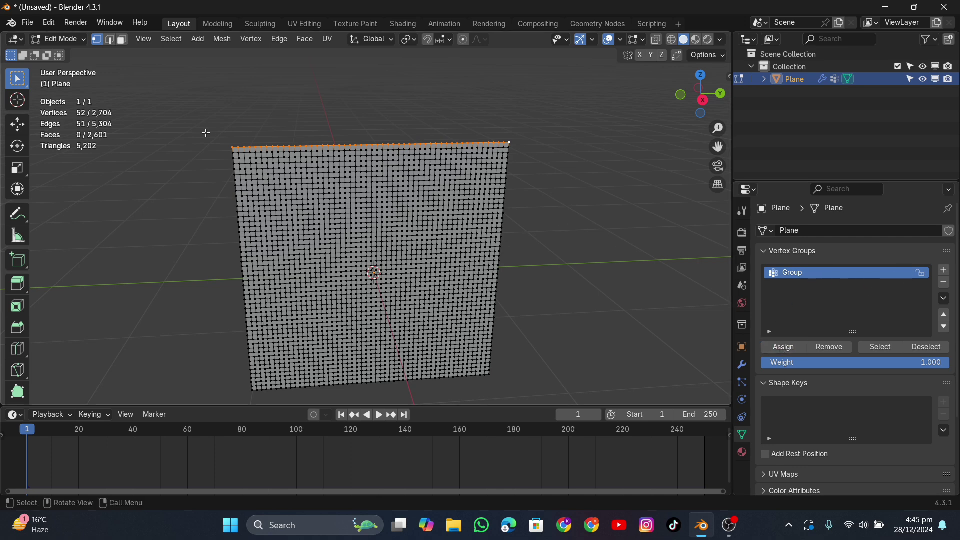
In Object Mode, set the plane's cloth Pin Group to the vertex group named Group in the Shape settings
key("Tab")
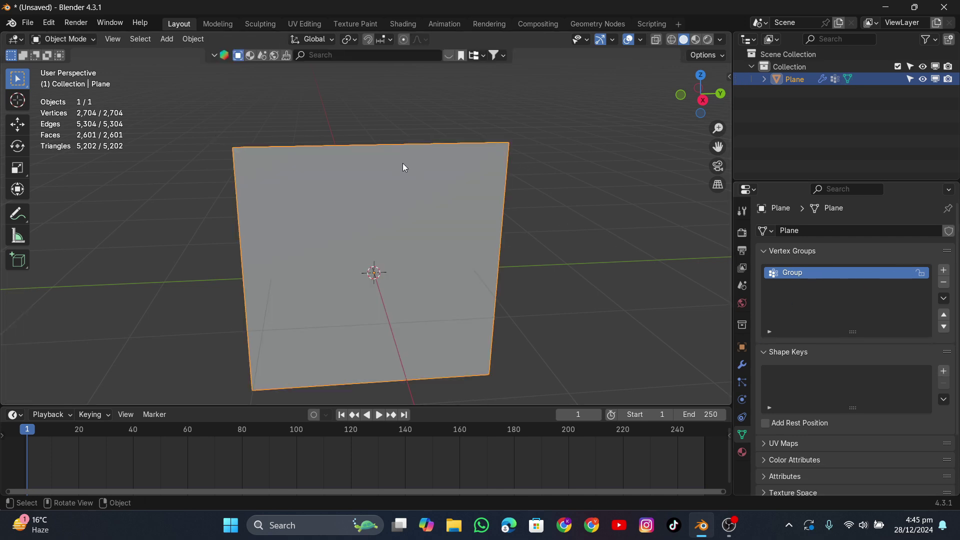
left_click(742, 399)
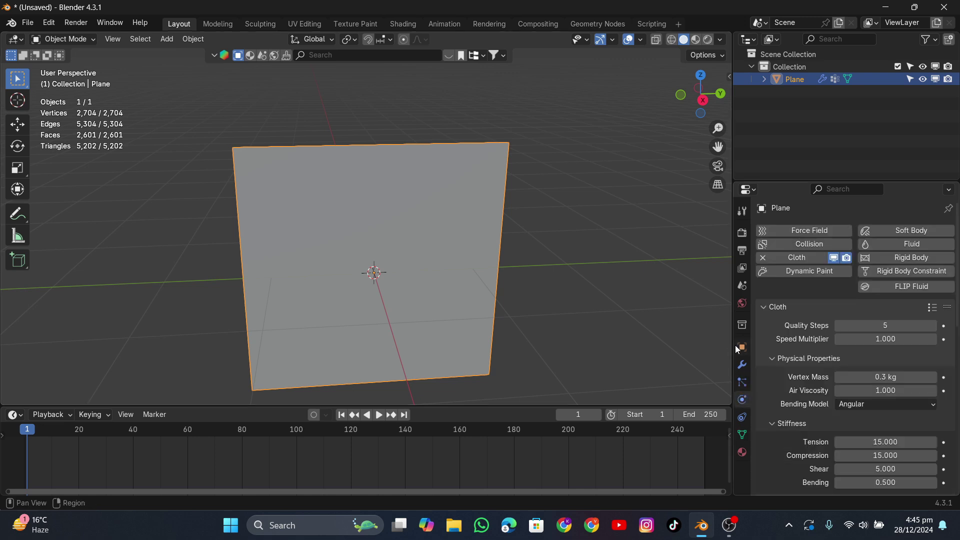
left_click_drag(732, 332, 667, 332)
scroll(954, 353, "down", 15)
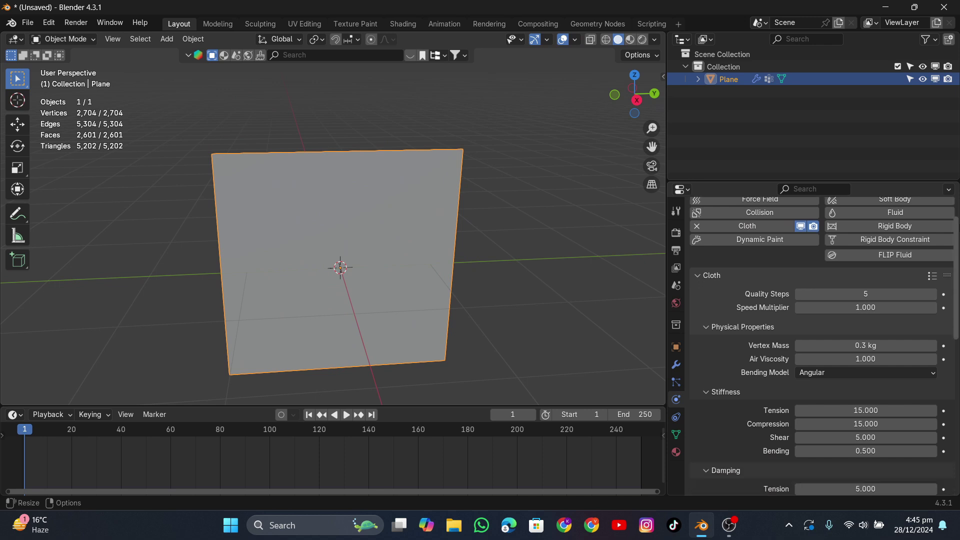
scroll(954, 352, "down", 3)
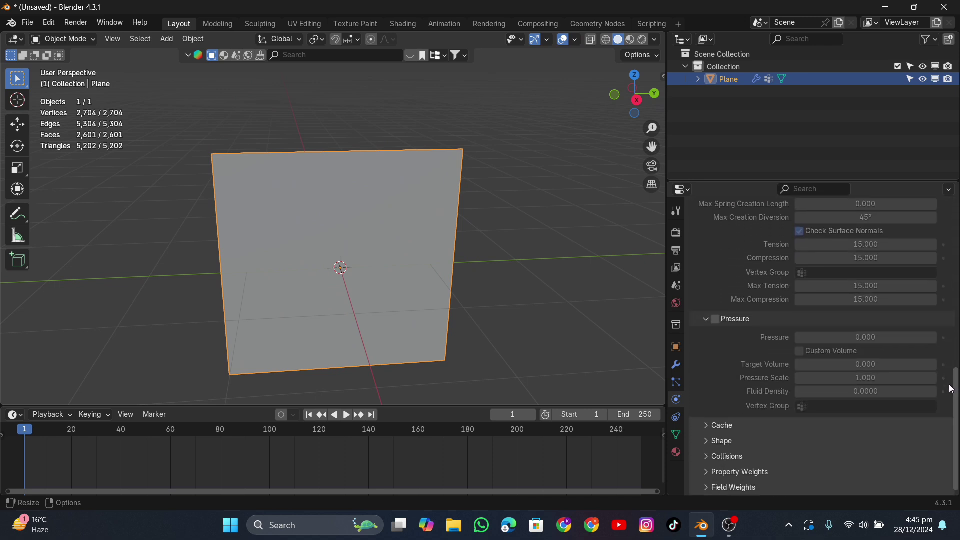
left_click(712, 439)
scroll(768, 382, "down", 4)
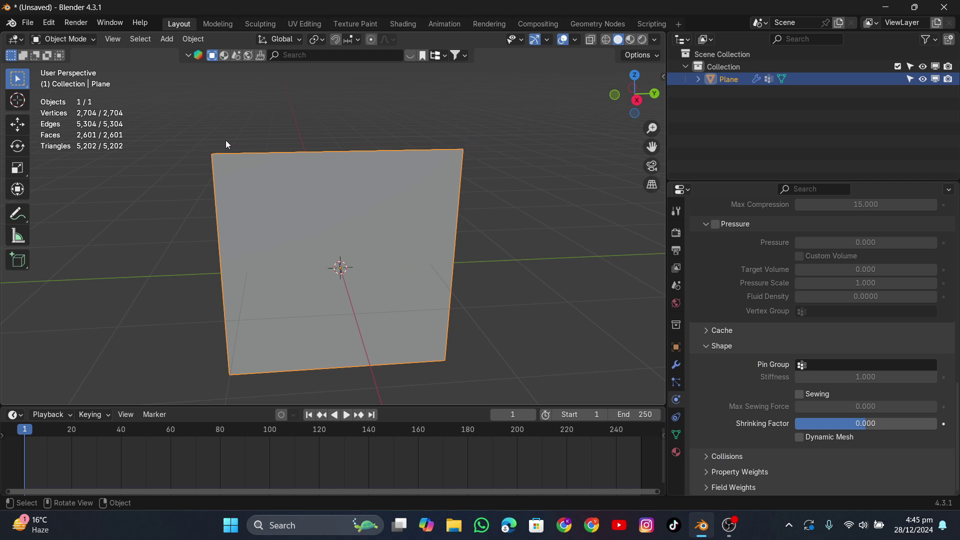
left_click(817, 364)
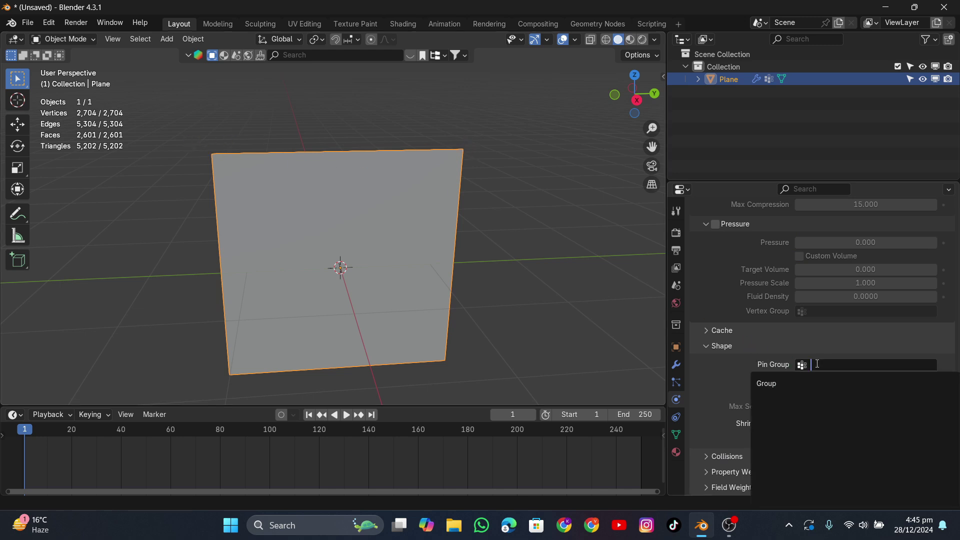
left_click(781, 385)
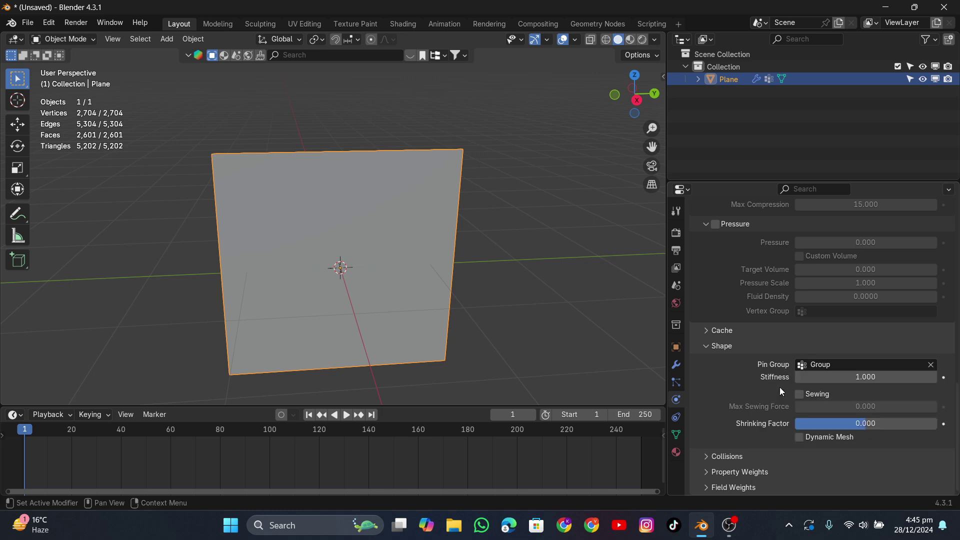
Play the simulation to check how the pinned cloth behaves, and return to frame 1
left_click(346, 415)
middle_click_drag(325, 290, 376, 319)
left_click(340, 415)
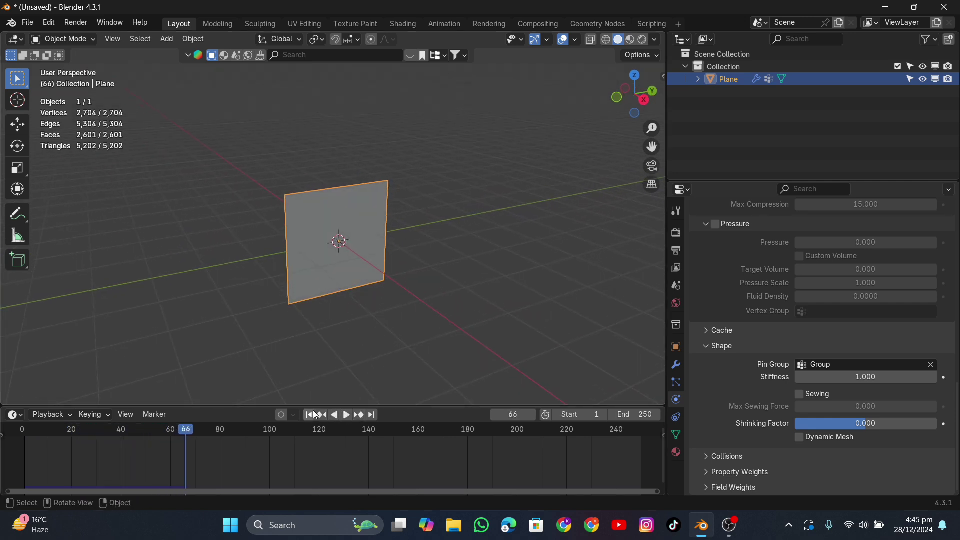
left_click(309, 415)
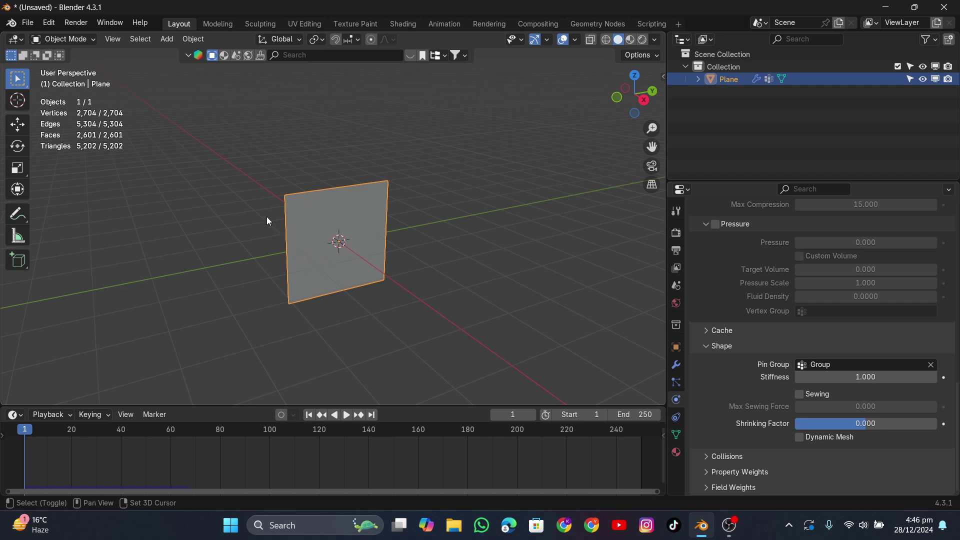
Add a Wind force field and rotate it 90° about the global Y axis so it faces the plane
key("shift+a")
mouse_move(207, 428)
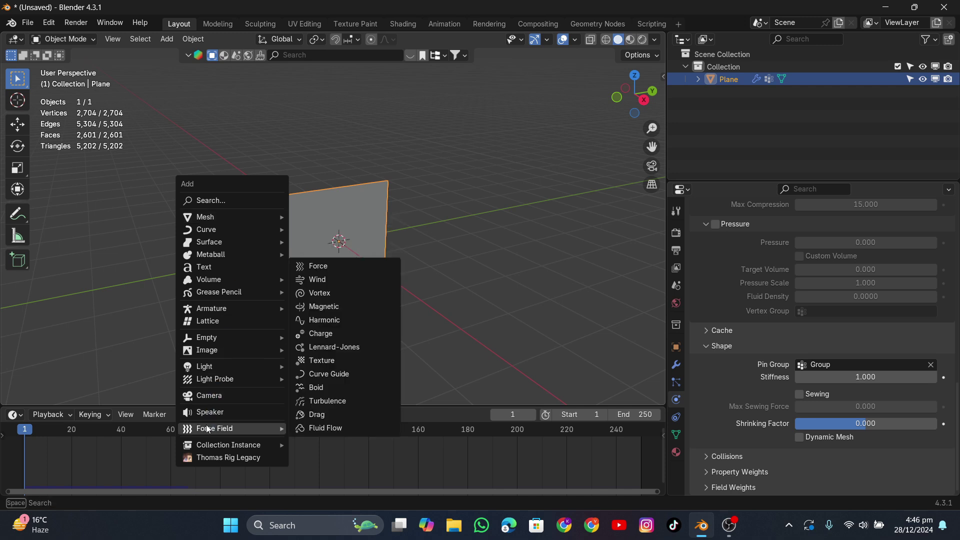
left_click(330, 282)
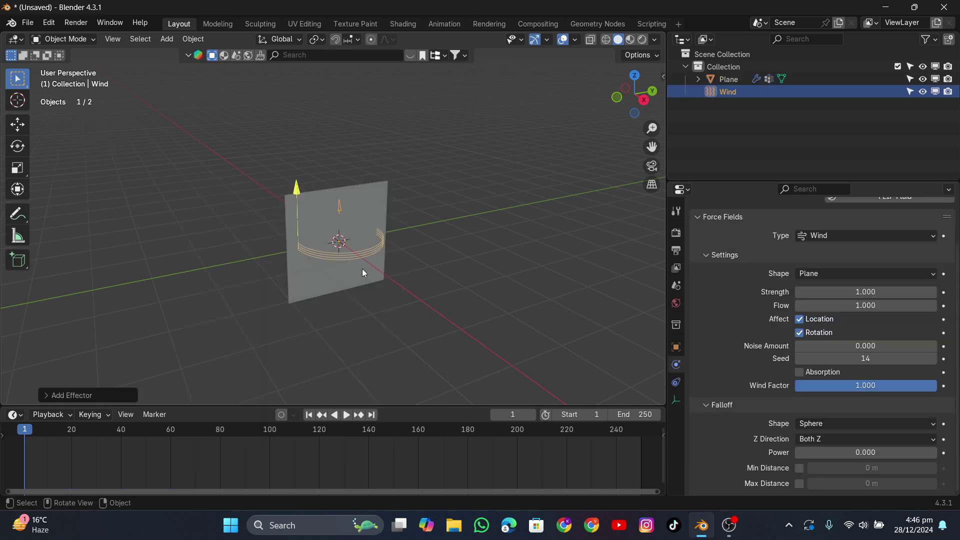
middle_click_drag(341, 258, 367, 267)
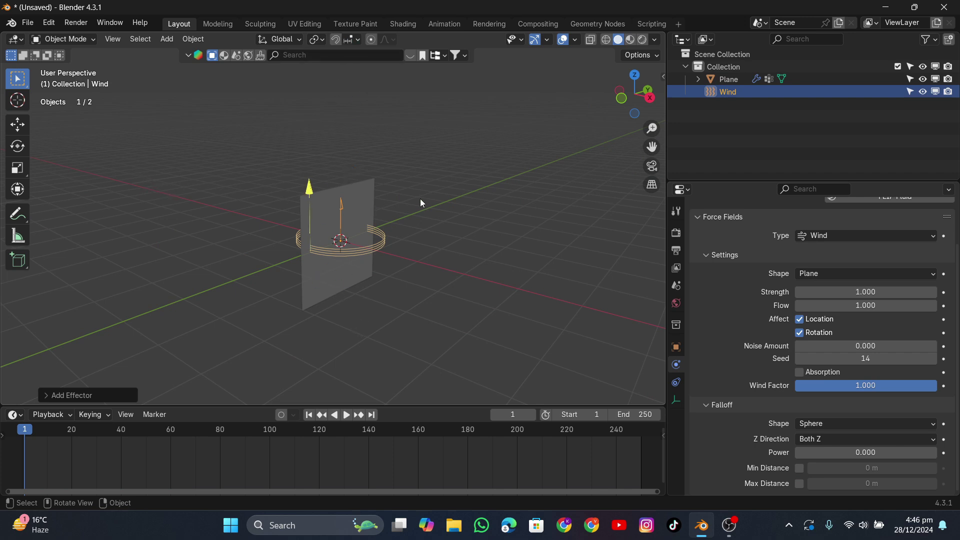
type("ry90")
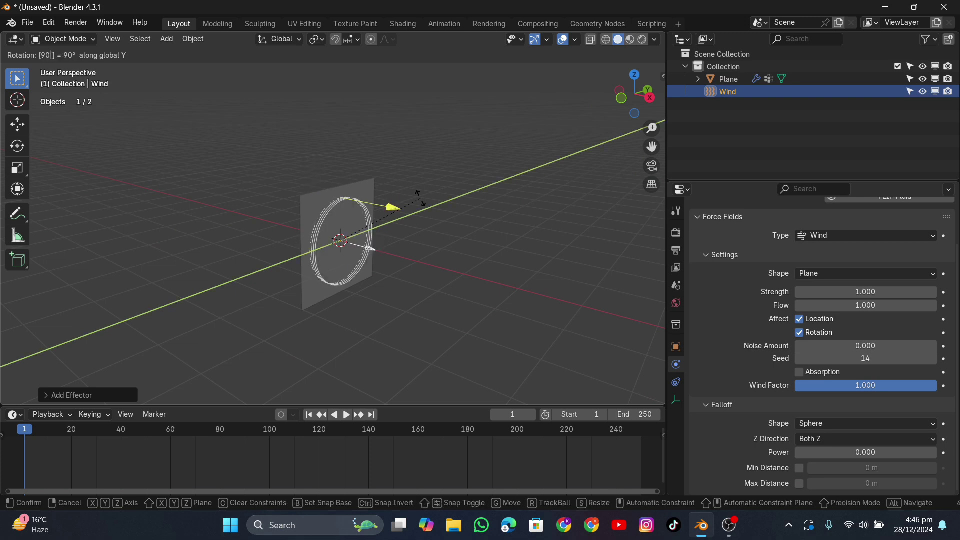
key("Return")
Move the wind field along the global X axis in the negative direction, well away from the plane
middle_click_drag(328, 212, 451, 257)
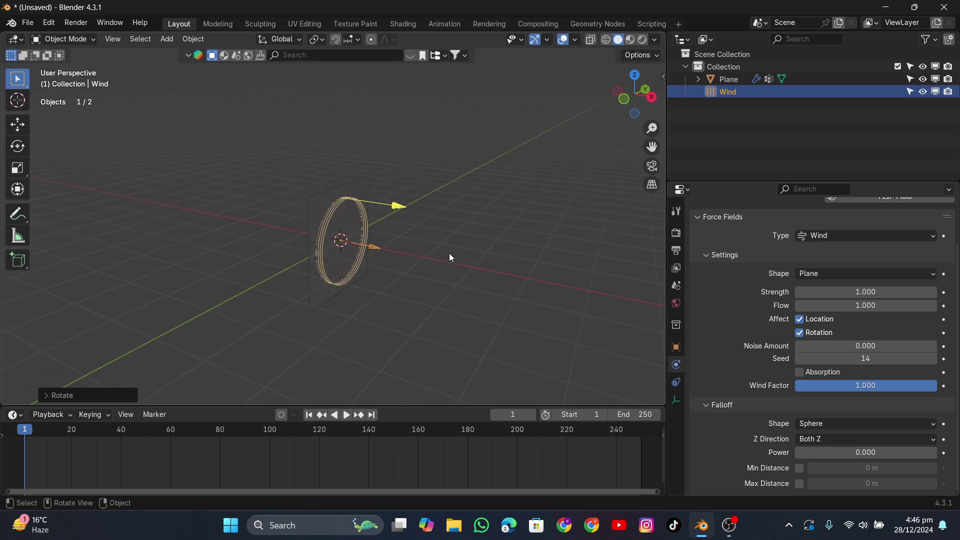
key("g")
key("x")
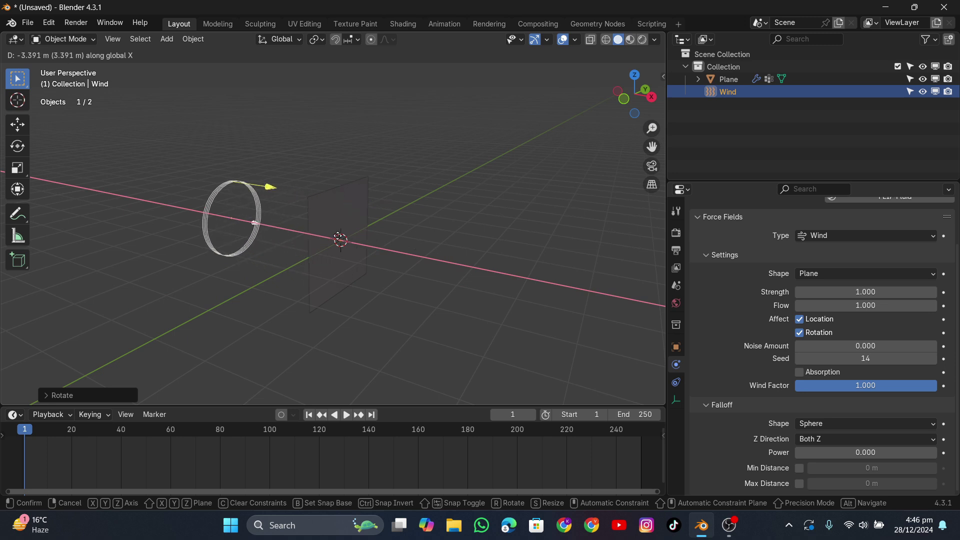
left_click(286, 215)
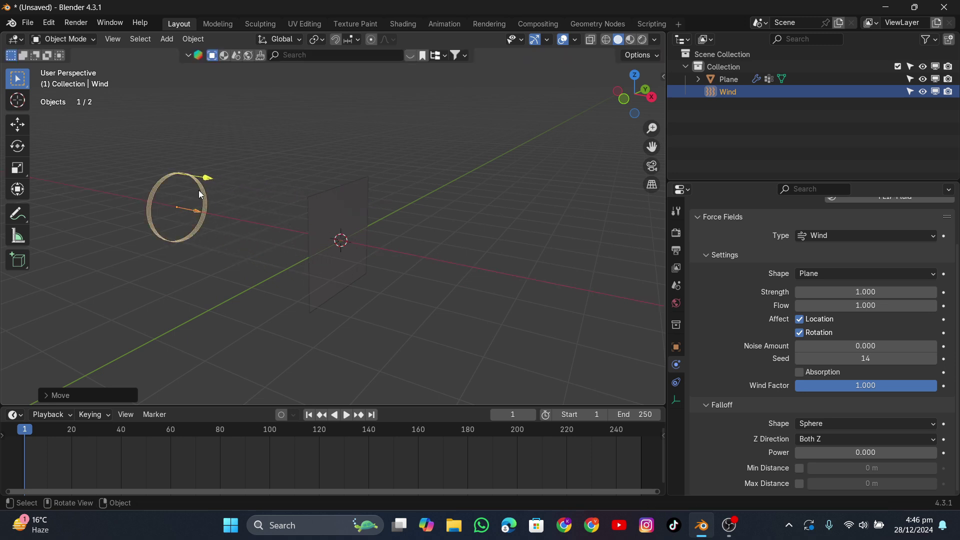
middle_click_drag(184, 191, 202, 209)
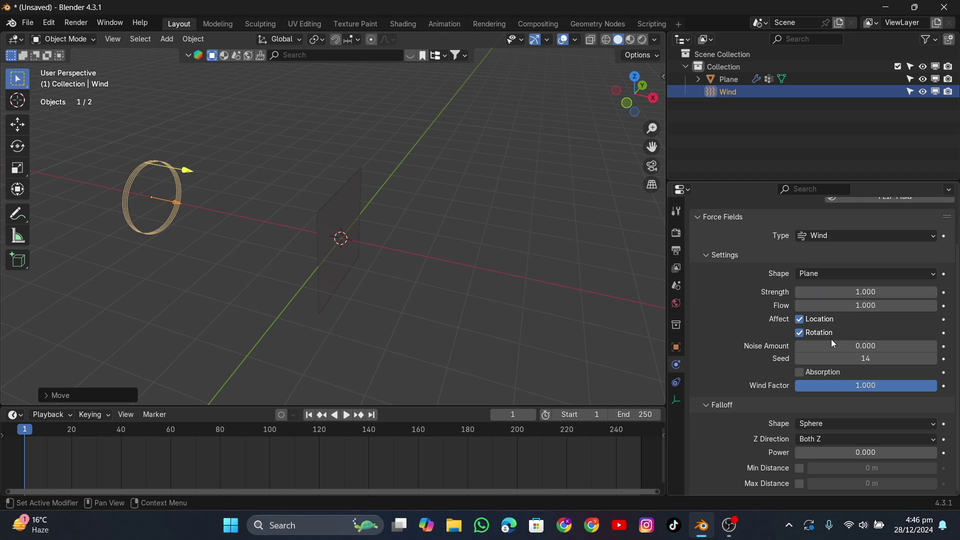
Play the simulation with the wind's default strength to check its effect on the cloth, returning to frame 1
left_click(863, 291)
key("Escape")
key("space")
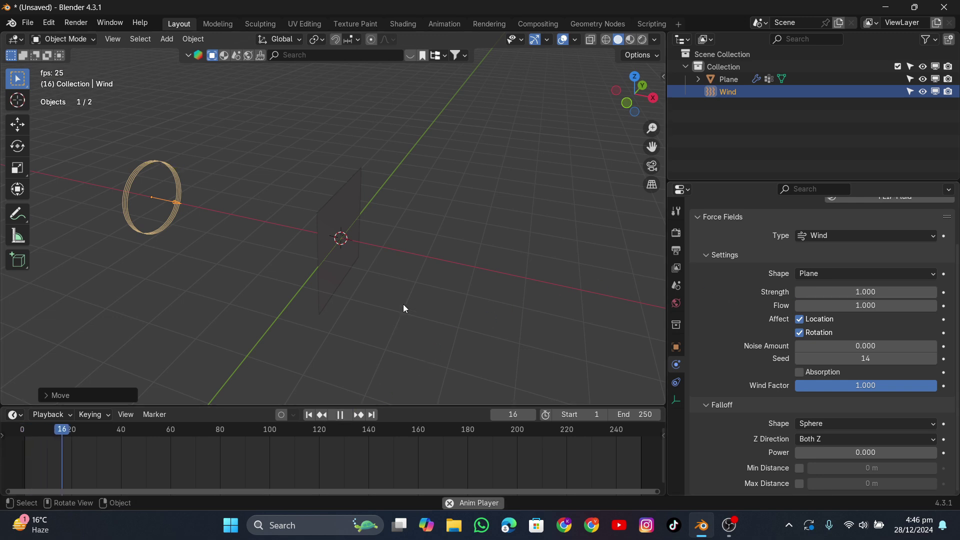
middle_click_drag(403, 304, 388, 253)
left_click(342, 414)
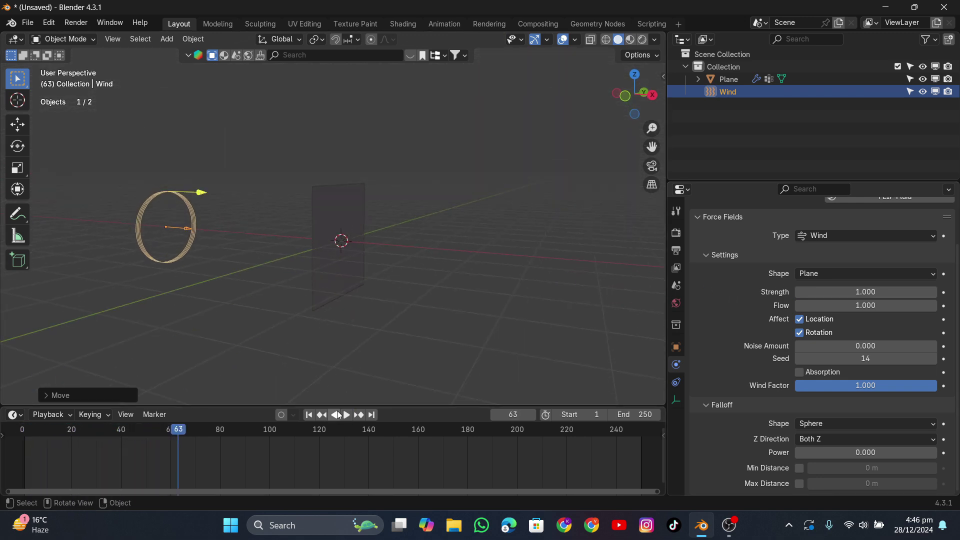
left_click(309, 414)
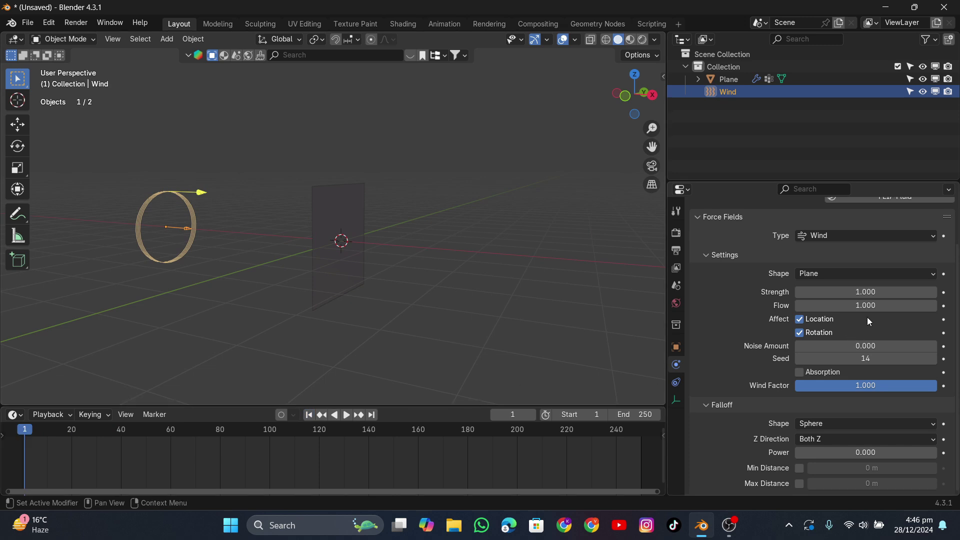
Set the wind field's Strength to 1000
left_click(850, 292)
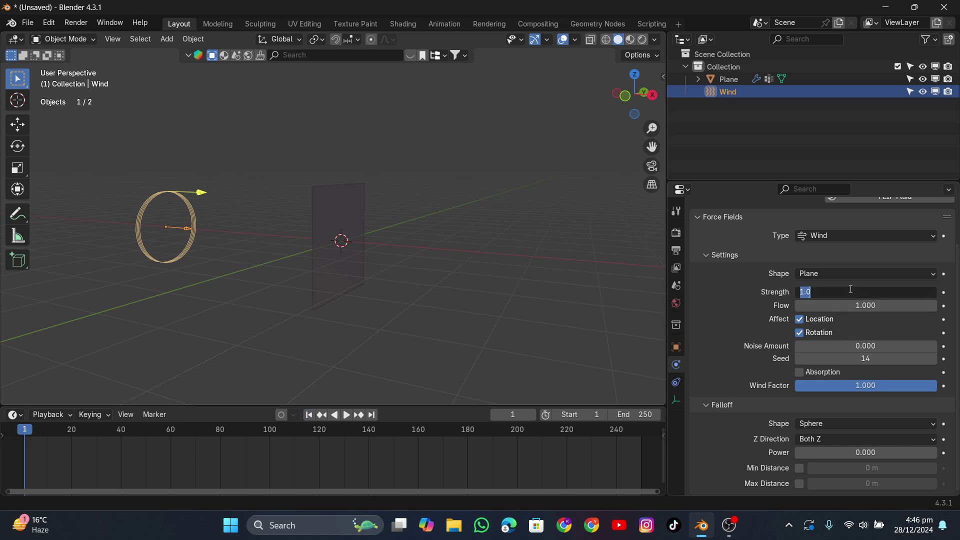
type("1000")
key("Return")
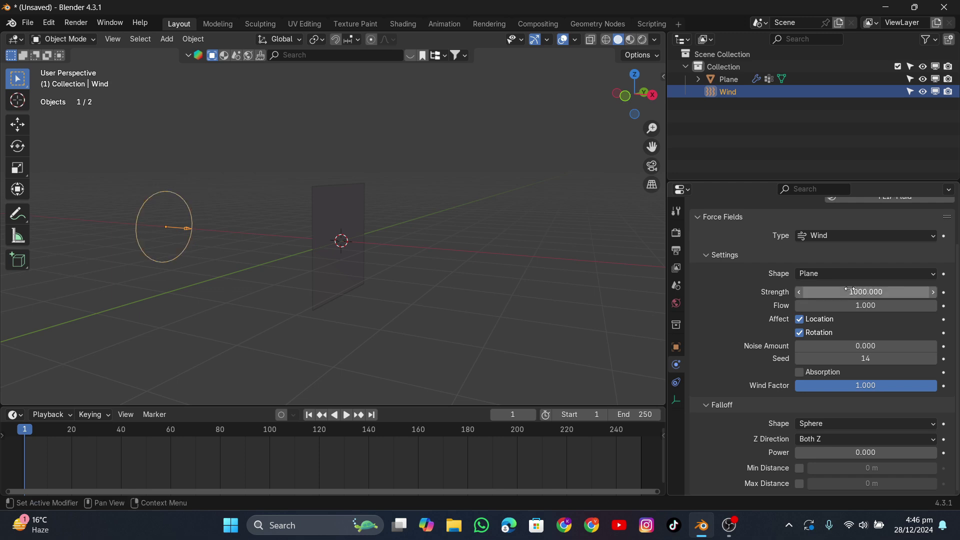
Play the simulation with the stronger wind, stop it, and inspect the plane's pinned upper-edge vertices in Edit Mode
left_click(346, 414)
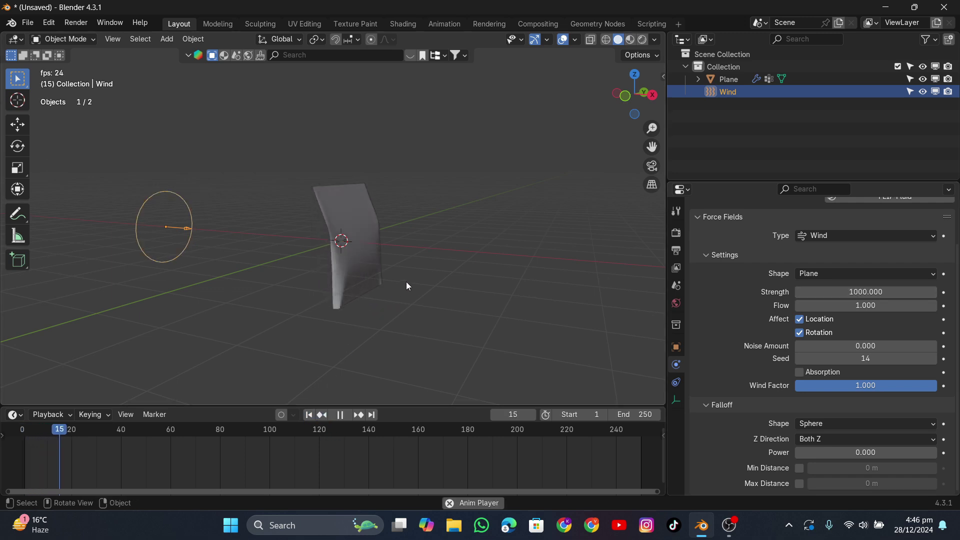
middle_click_drag(406, 281, 349, 276)
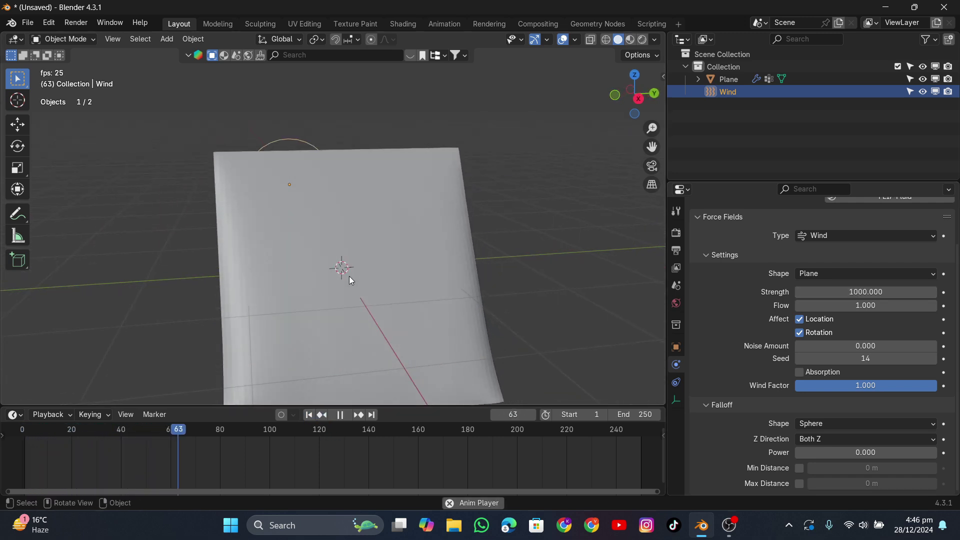
key("space")
left_click(215, 150)
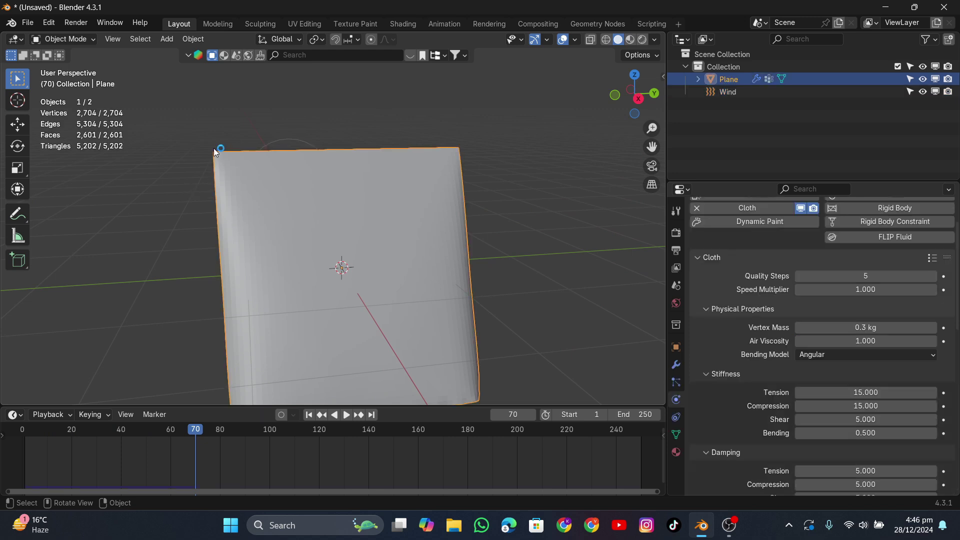
key("Tab")
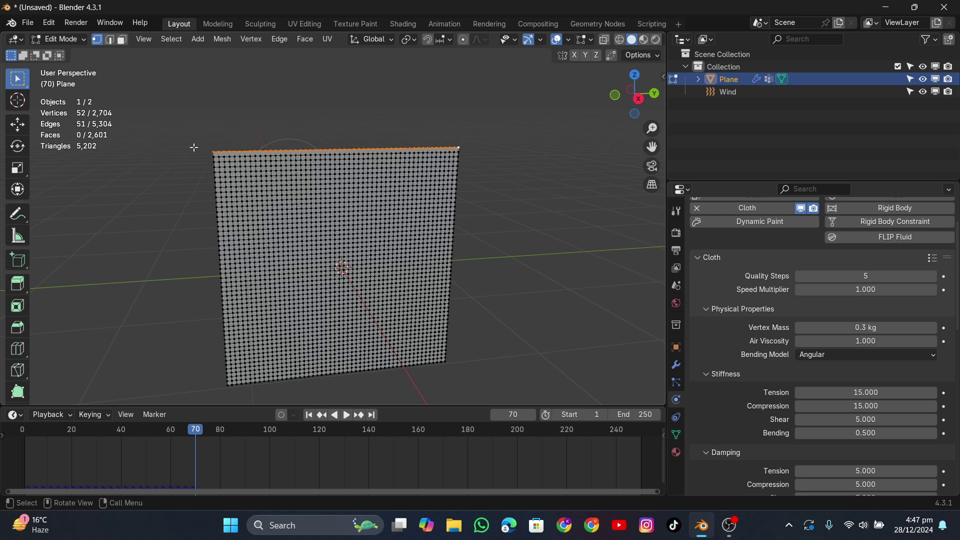
key("Tab")
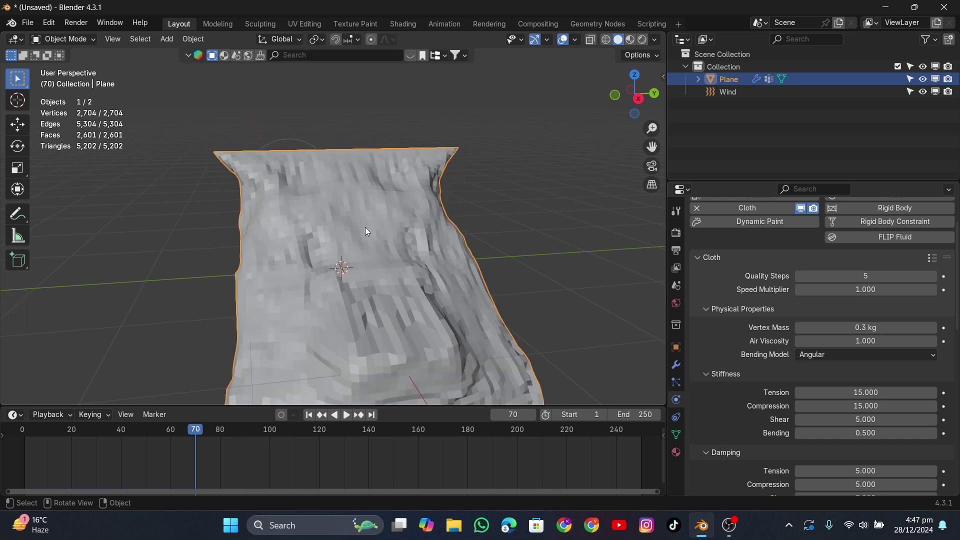
Replay the simulation from frame 1 to watch the whole cloth in the wind, and go back to frame 1
scroll(470, 217, "down", 4)
middle_click_drag(471, 217, 235, 304)
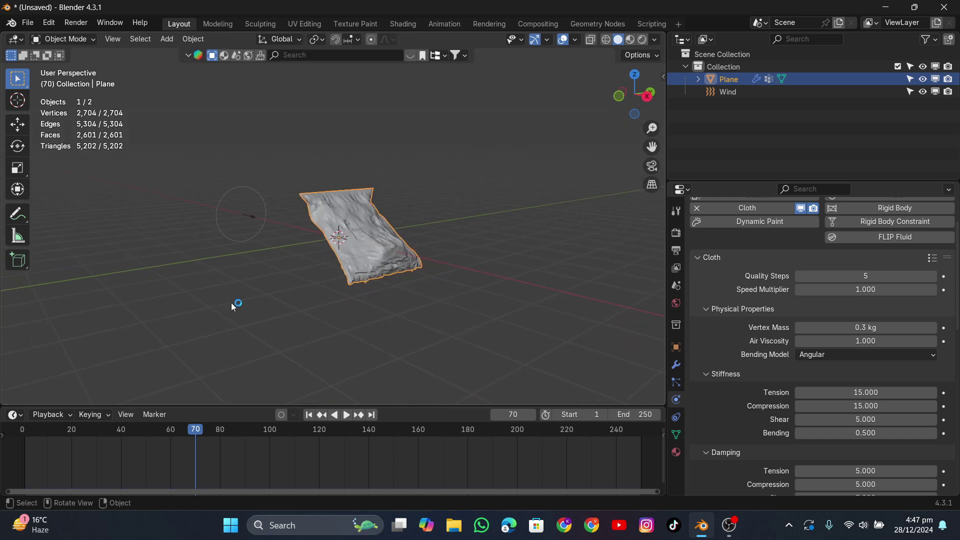
left_click(310, 416)
key("space")
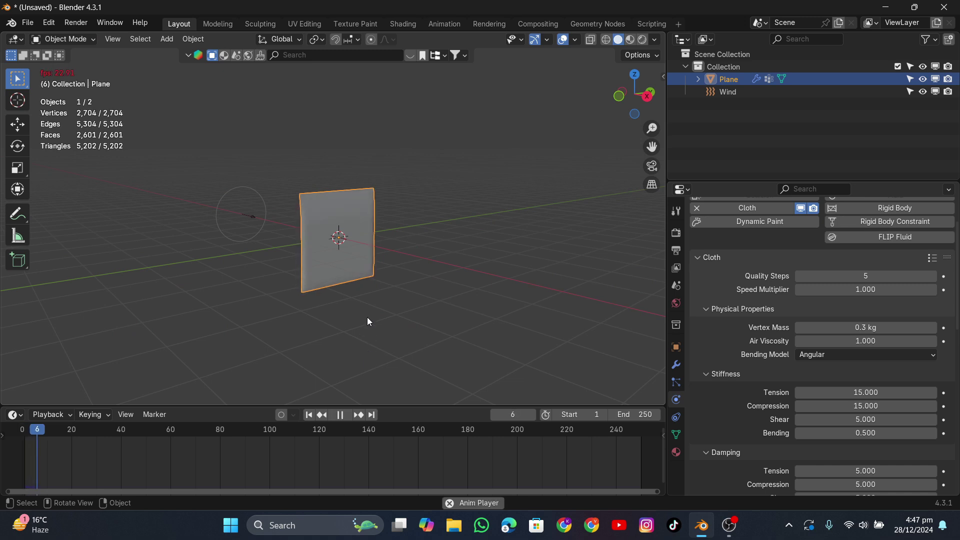
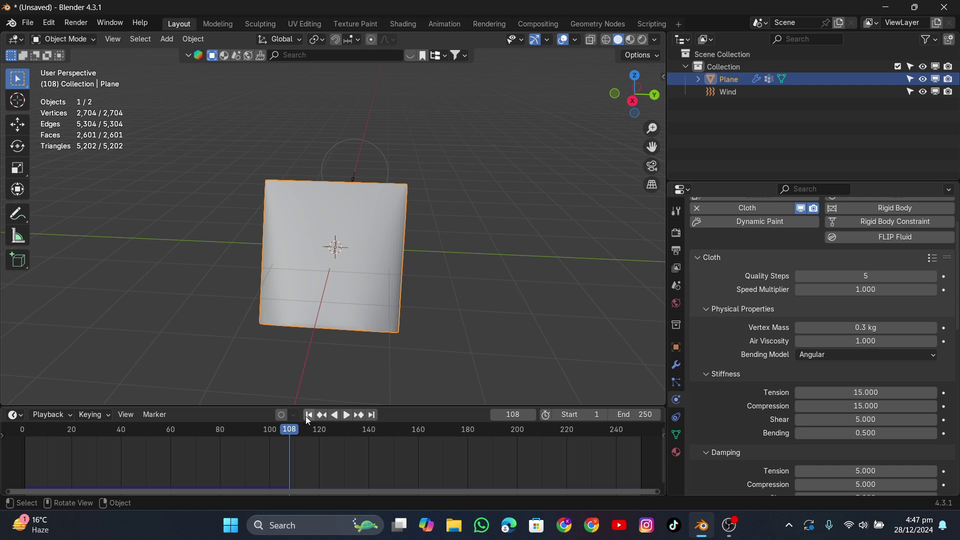
left_click(309, 415)
Open the plane in Edit Mode and switch to edge selection
middle_click_drag(299, 282, 302, 206)
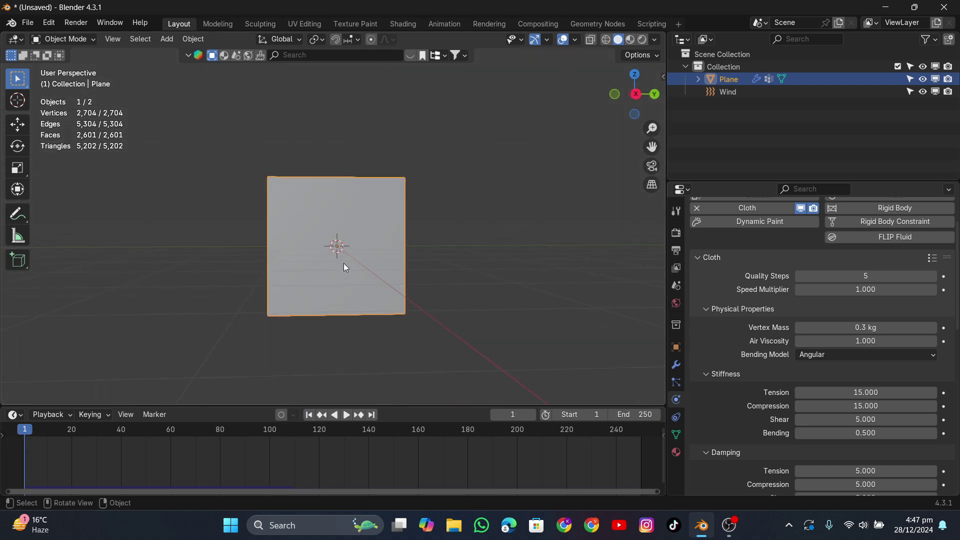
key("Tab")
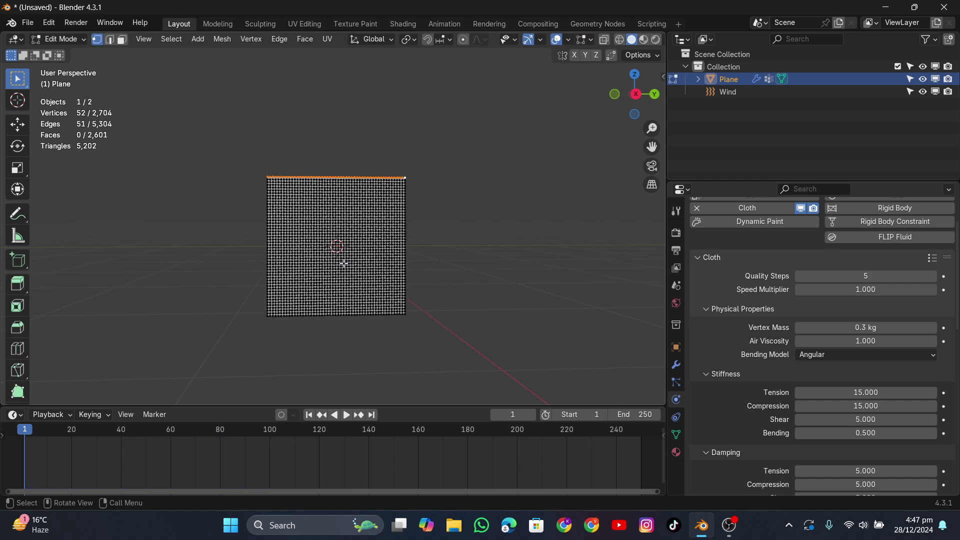
scroll(344, 263, "up", 2)
middle_click_drag(363, 239, 352, 252)
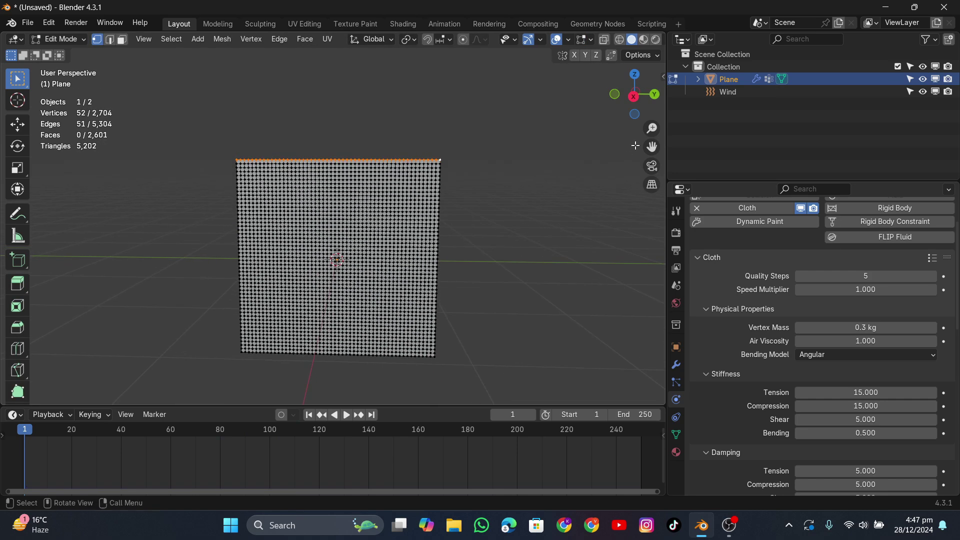
left_click_drag(652, 146, 652, 103)
scroll(395, 217, "up", 2)
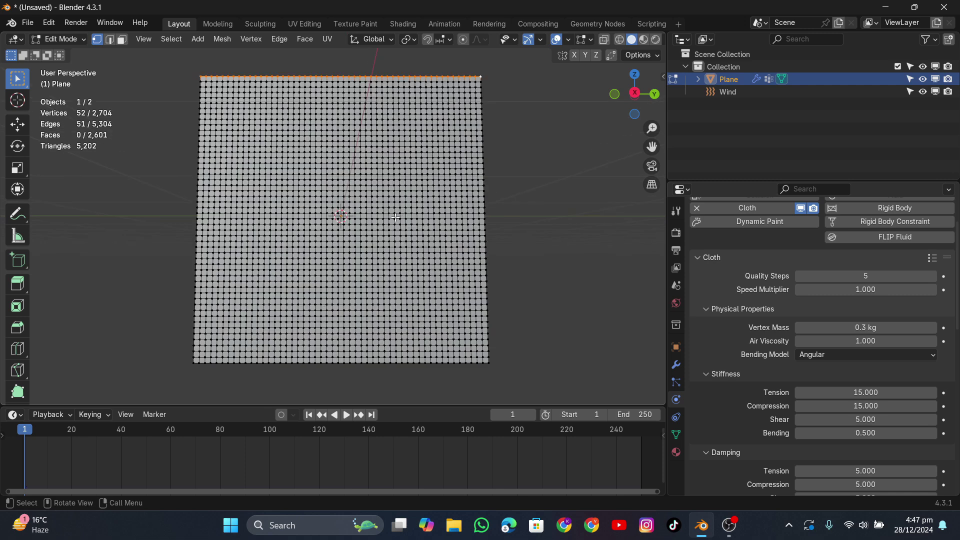
left_click(109, 39)
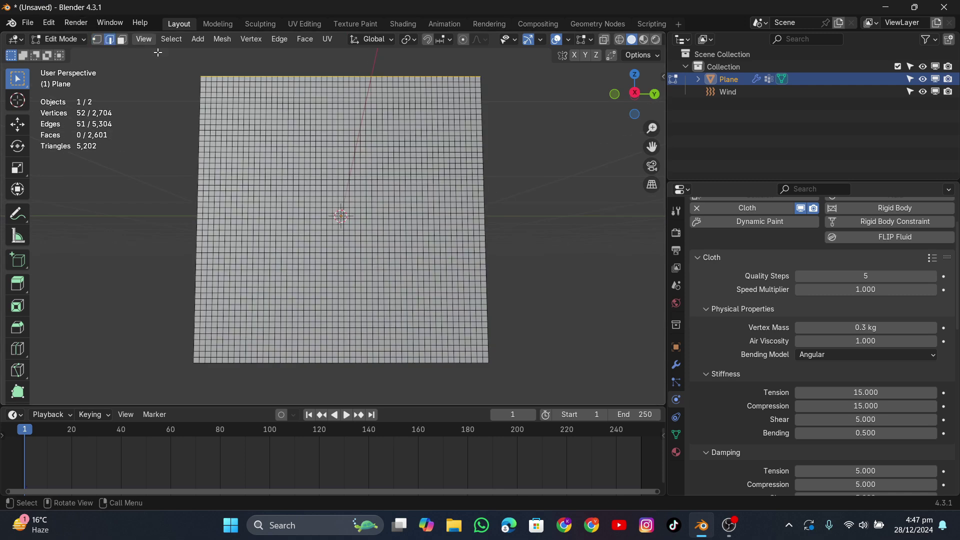
left_click(97, 39)
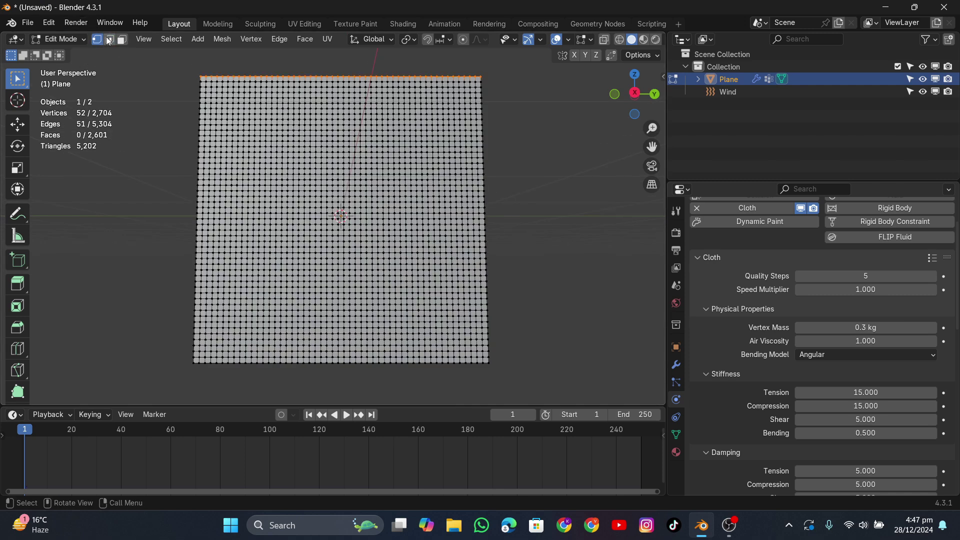
left_click(109, 39)
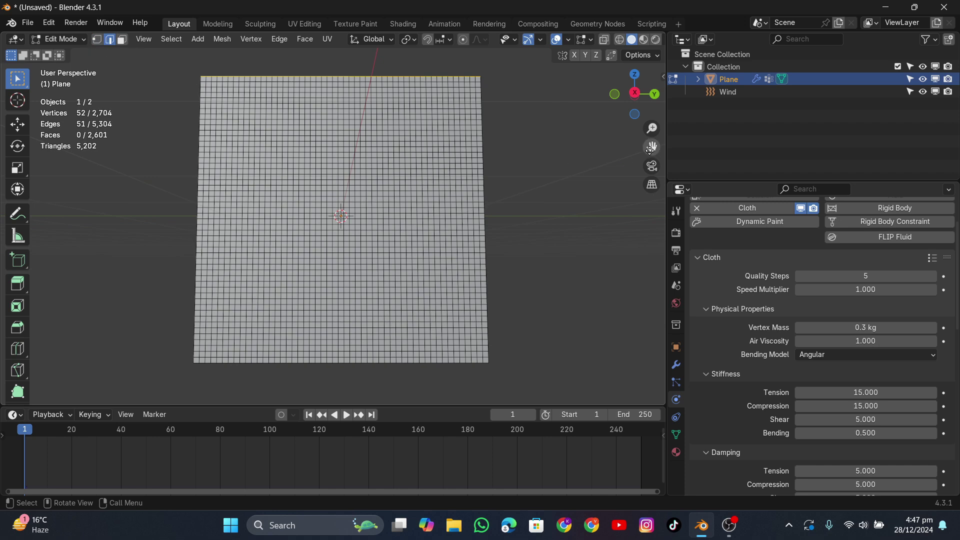
left_click_drag(651, 147, 385, 223)
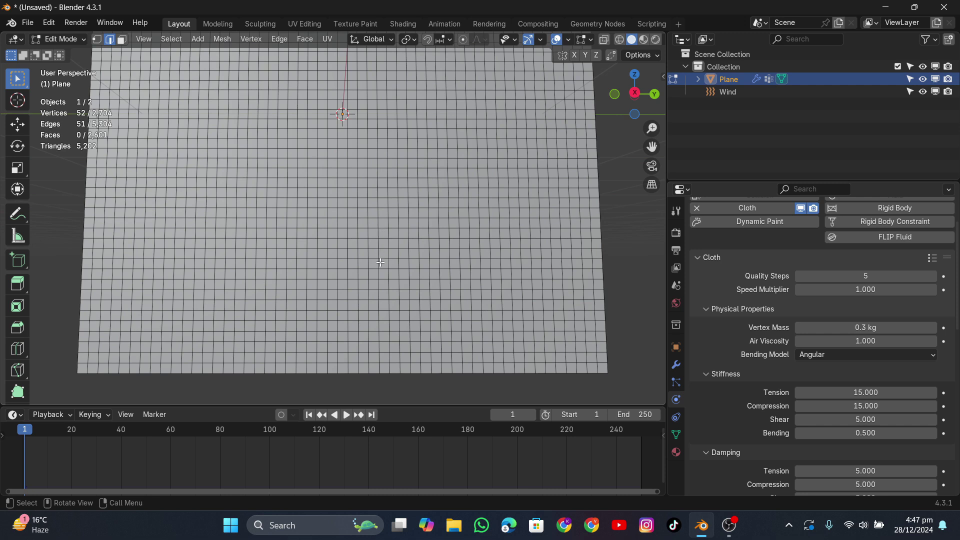
Select a vertical run of 12 edges rising from the plane's lower edge near its right side, and split Faces by Edges
left_click(545, 369)
key("ctrl")
left_click(542, 254, "ctrl")
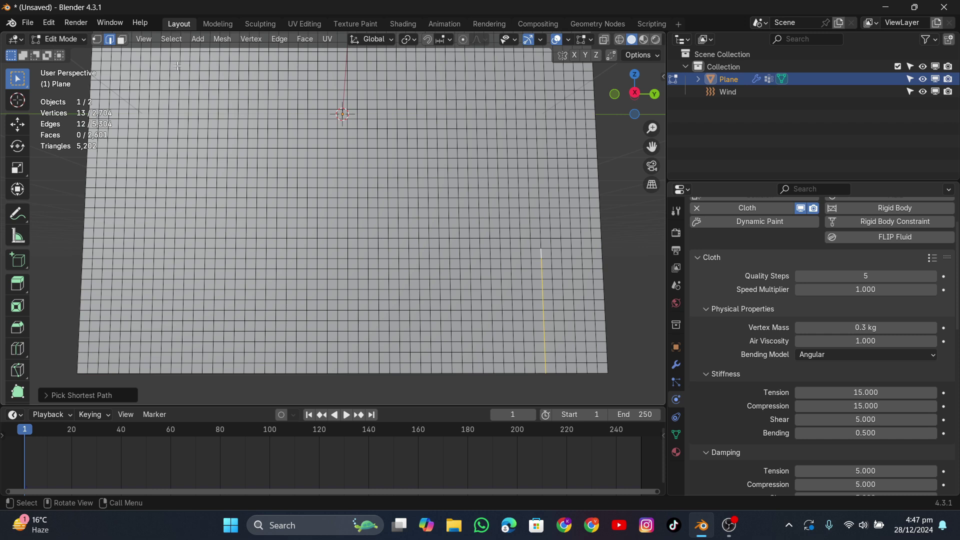
left_click(223, 40)
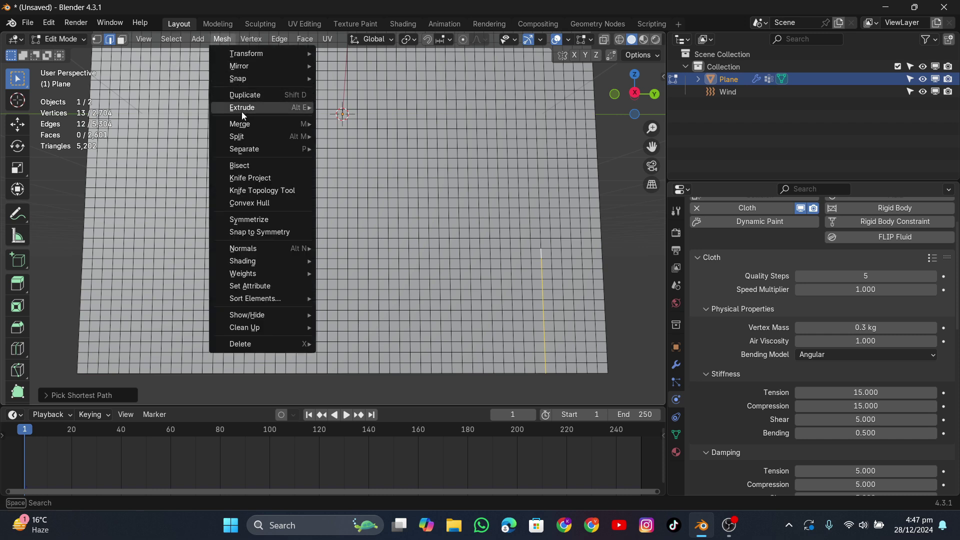
mouse_move(242, 139)
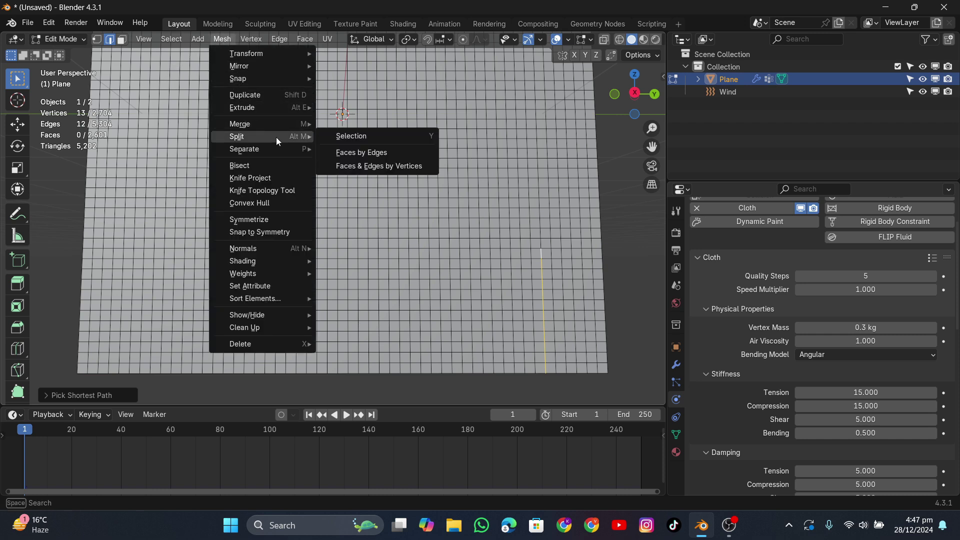
left_click(375, 154)
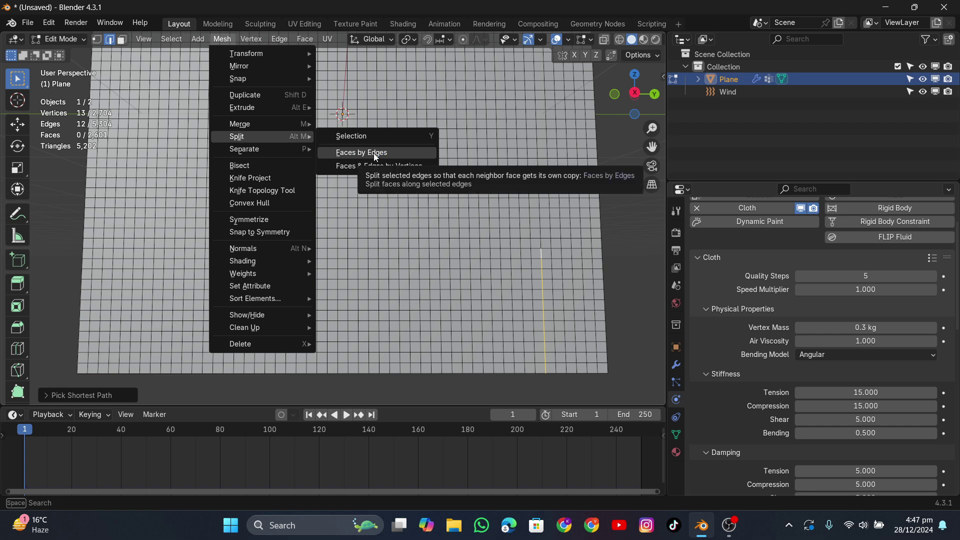
left_click(374, 155)
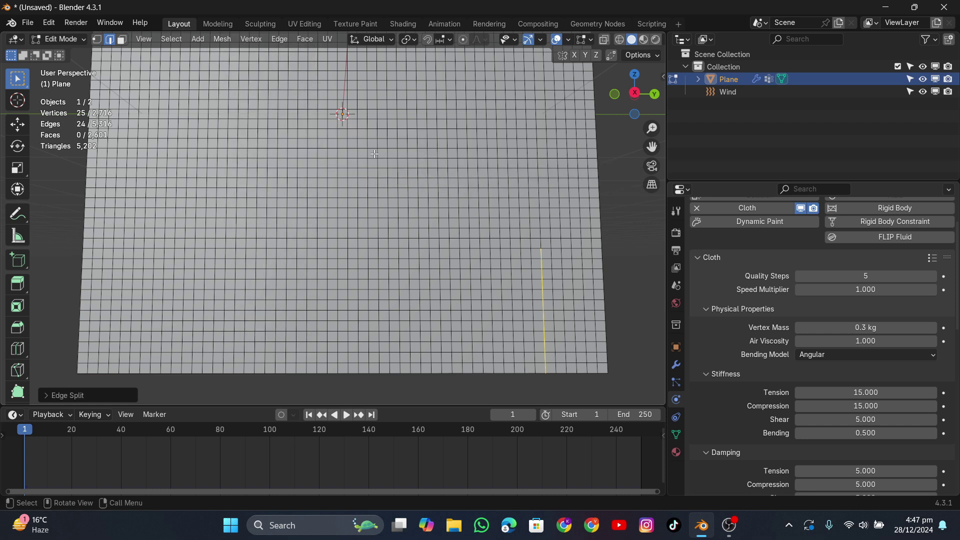
Switch to face selection and try moving the face at the upper end of the split
left_click(121, 40)
left_click(548, 256)
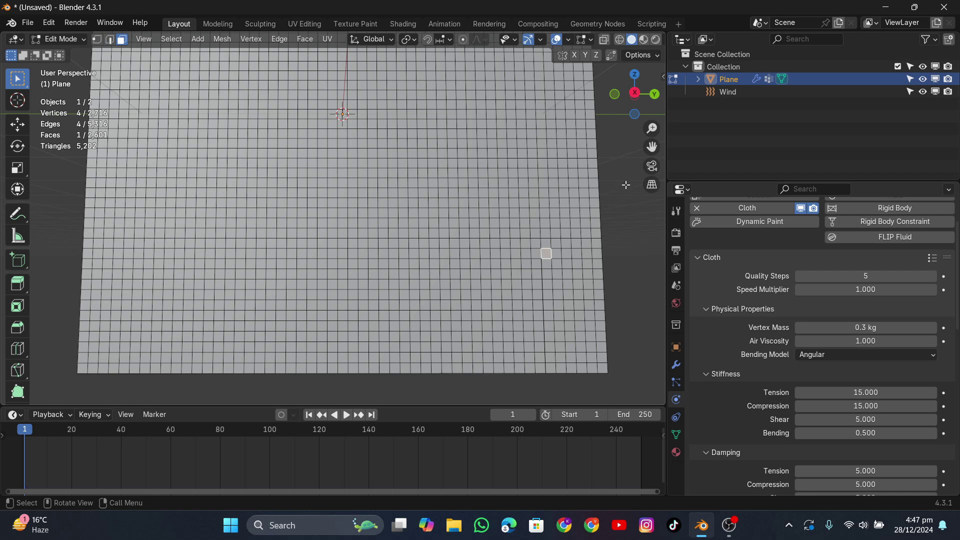
key("KP_Decimal")
scroll(457, 211, "up", 4)
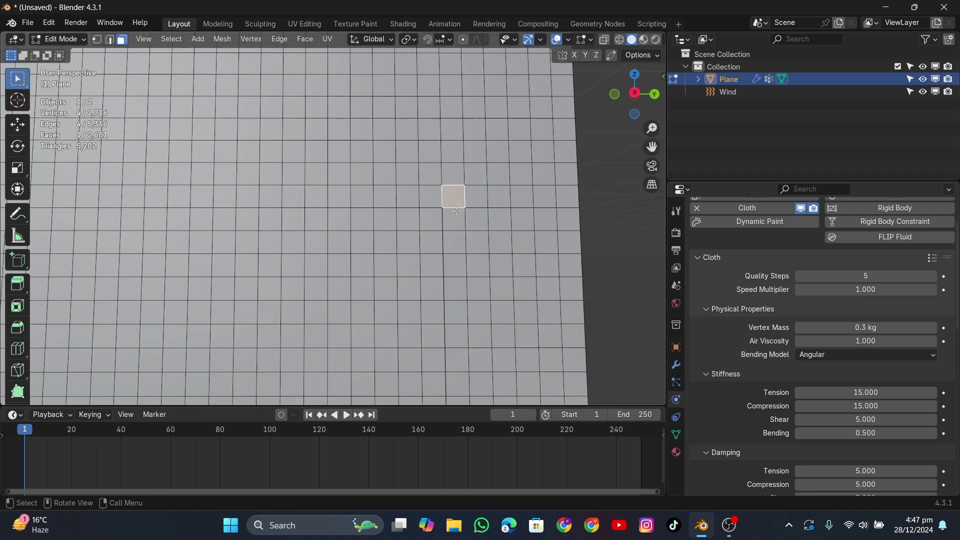
key("g")
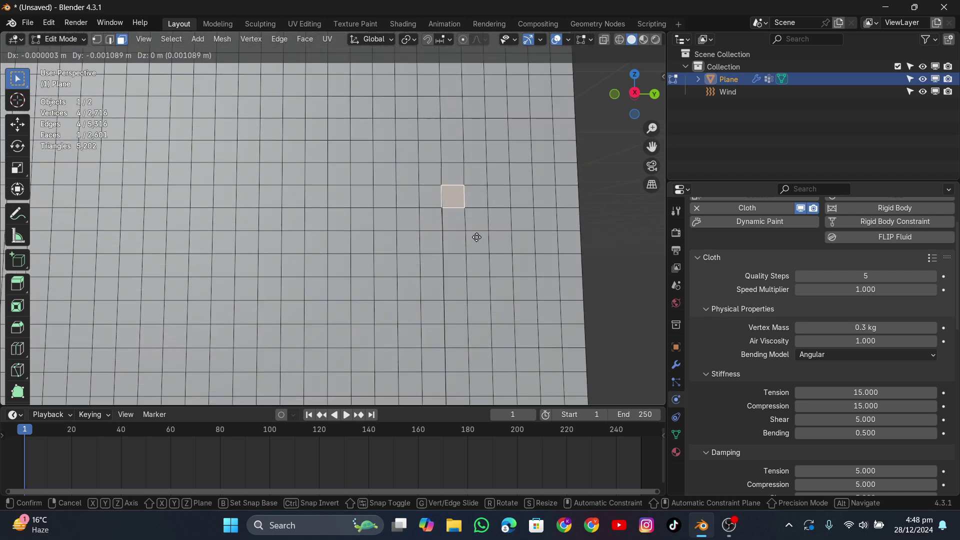
key("Escape")
key("g")
left_click(465, 220)
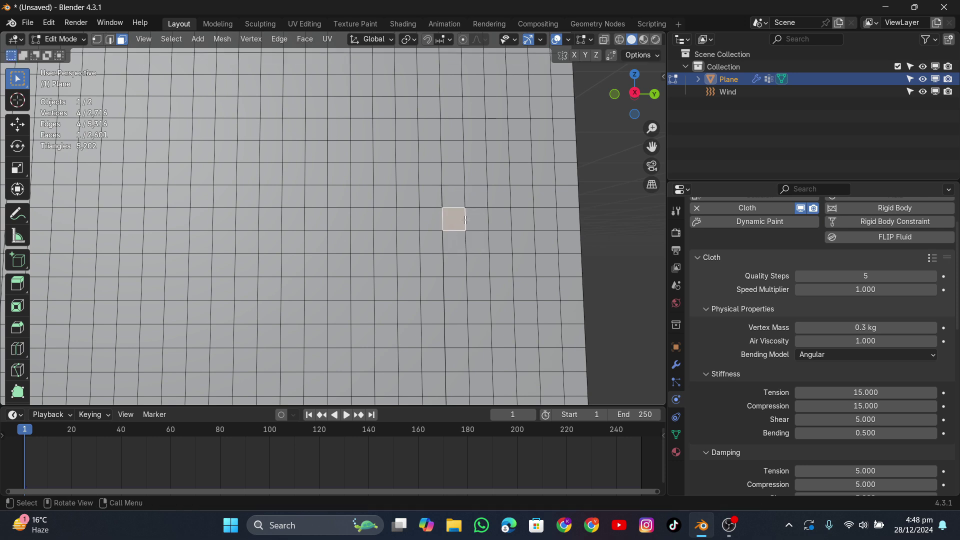
Try moving individual faces beside and above the upper part of the split to test where the mesh opens
key("g")
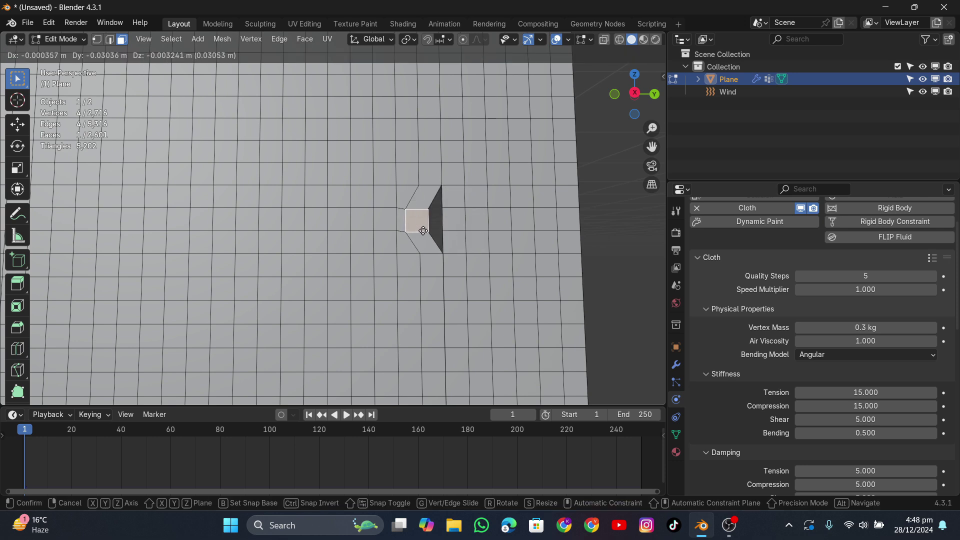
left_click(428, 224)
key("g")
left_click(429, 168)
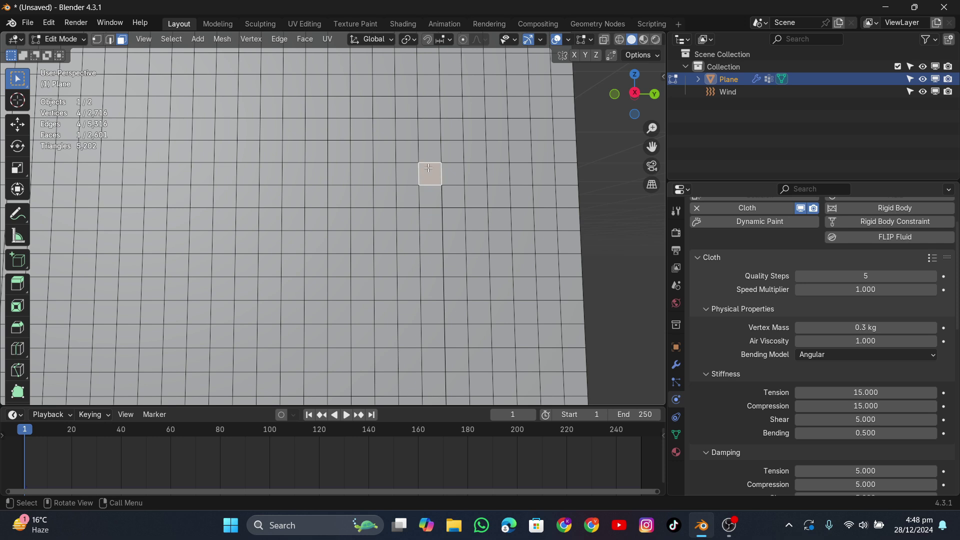
key("g")
key("Escape")
key("g")
left_click(431, 200)
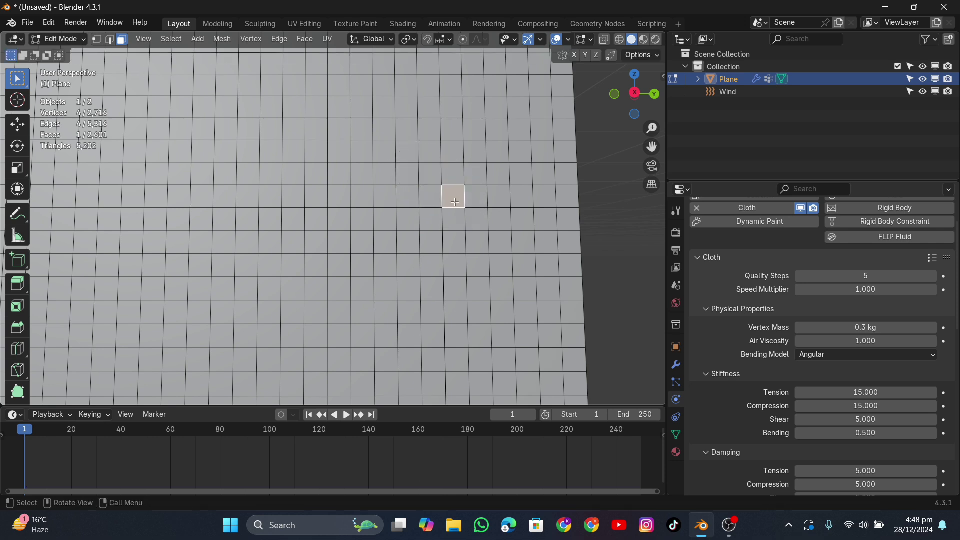
Try moving the lowest face next to the split at the plane's lower edge
key("s")
key("Escape")
scroll(444, 303, "down", 2)
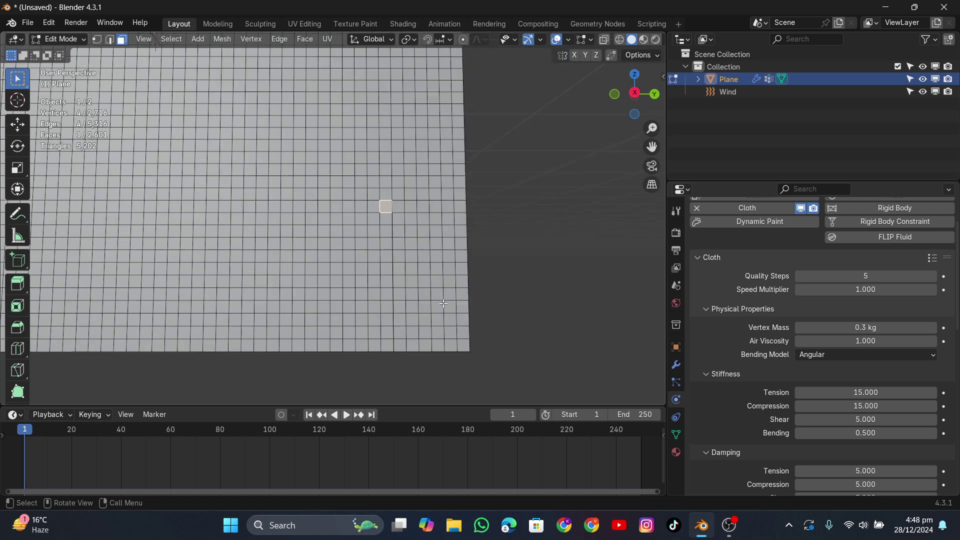
left_click(402, 345)
key("g")
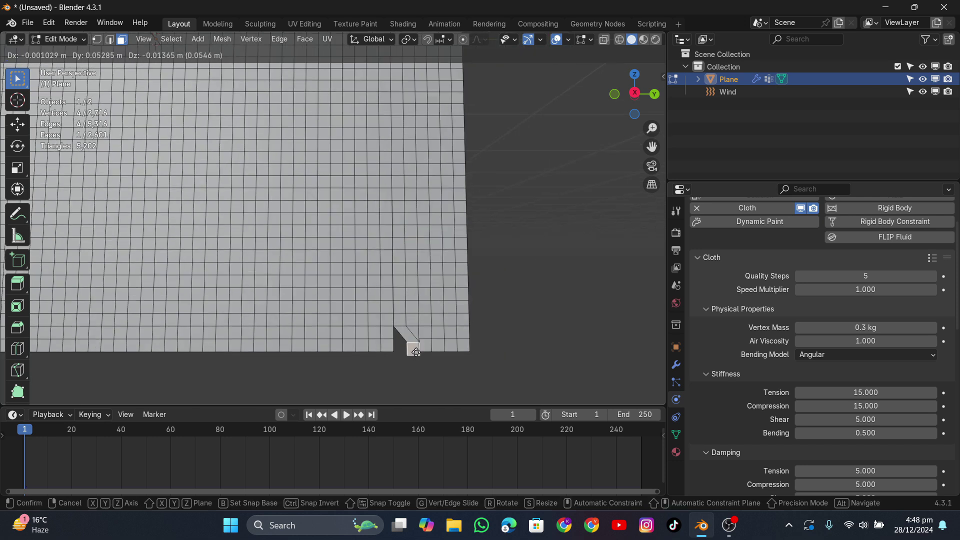
key("Escape")
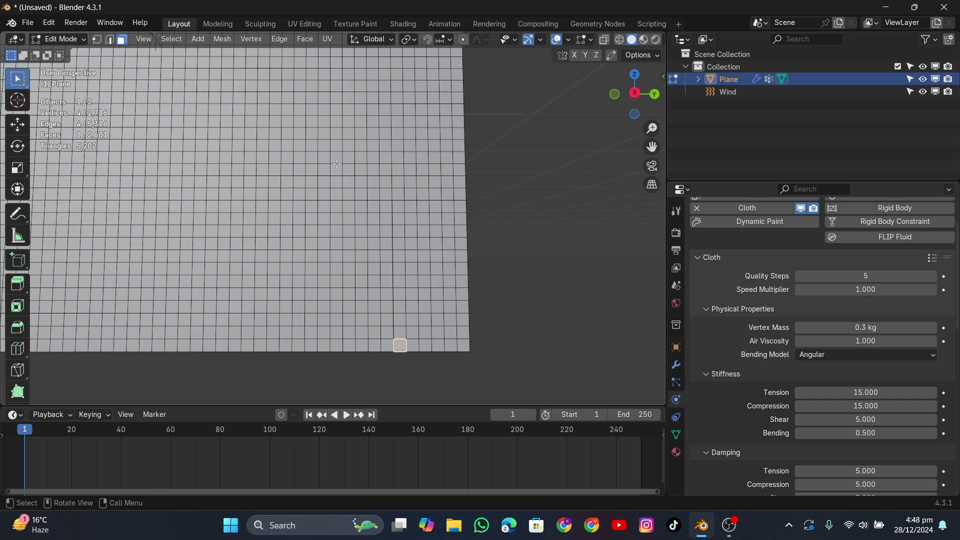
Play the simulation in Object Mode to check how the cut opens in the wind, and go back to frame 1
key("Tab")
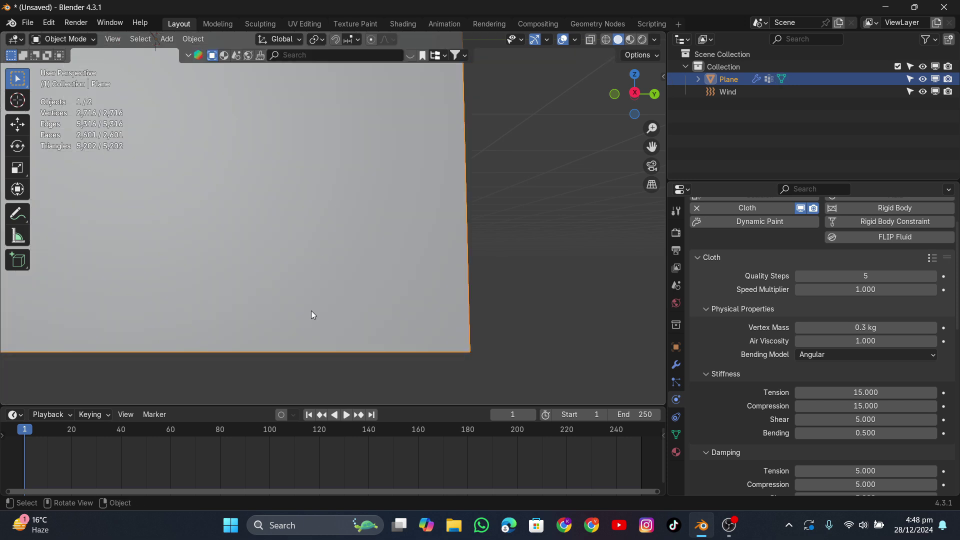
scroll(326, 280, "down", 6)
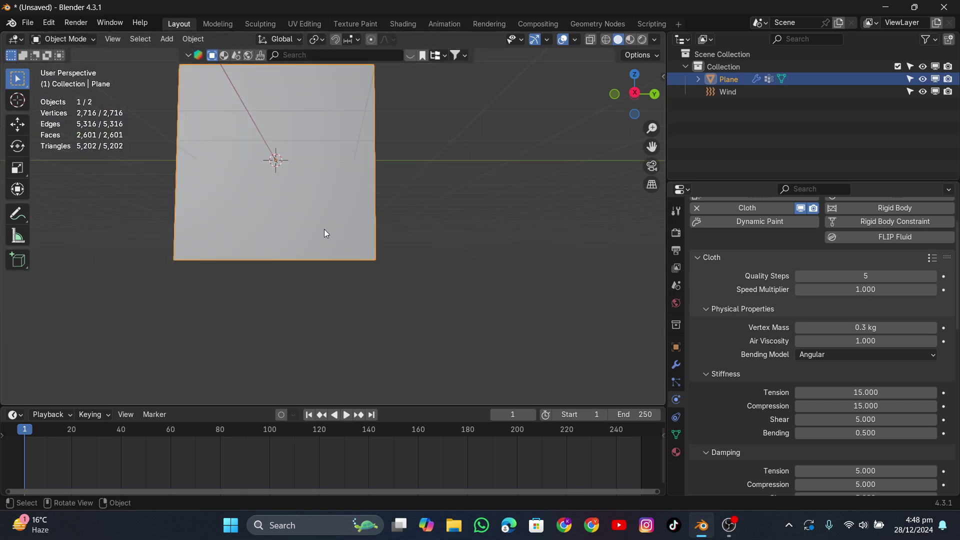
key("space")
middle_click_drag(335, 235, 358, 237)
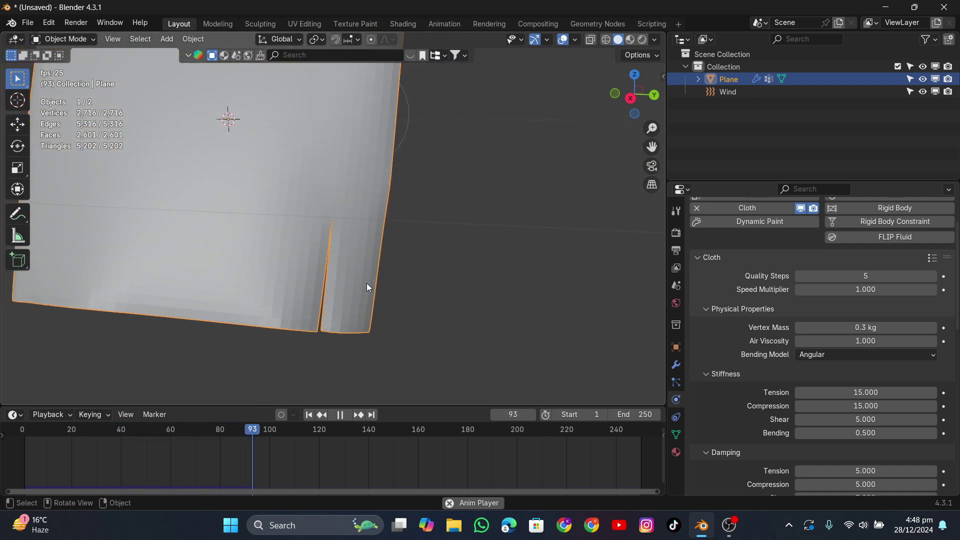
key("space")
left_click(310, 414)
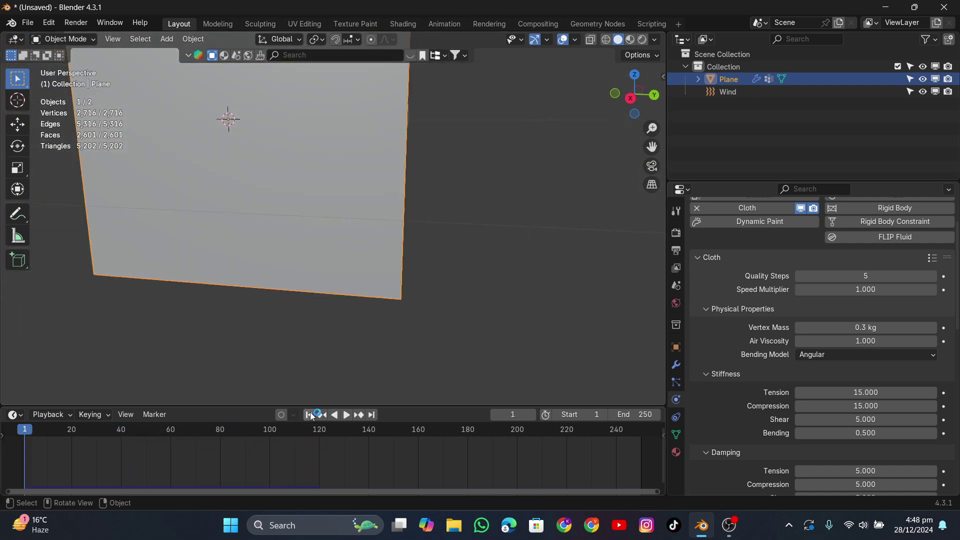
Split Faces by Edges along a stepped 14-edge path: up from the lower edge, two edges left, three more up, left of the first cut
key("Tab")
scroll(314, 197, "up", 4)
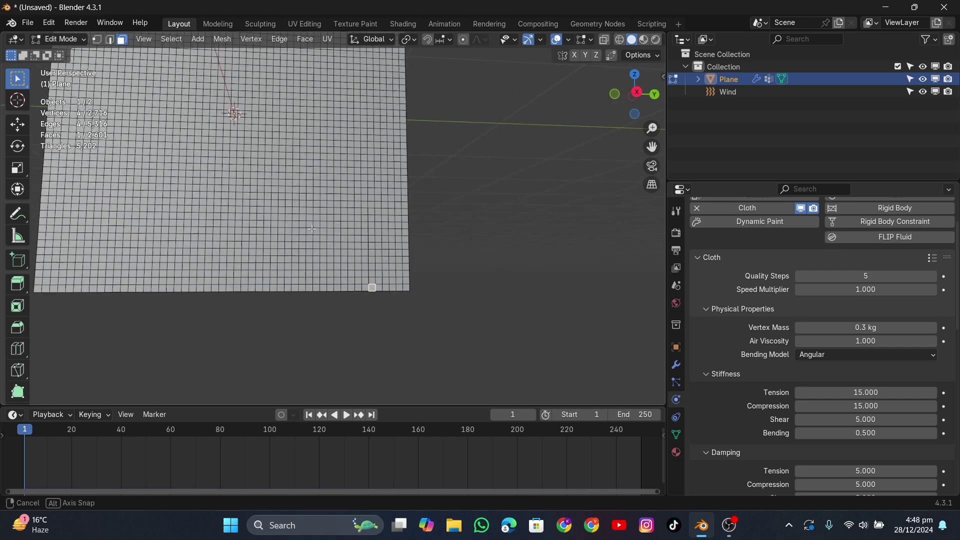
left_click(112, 40)
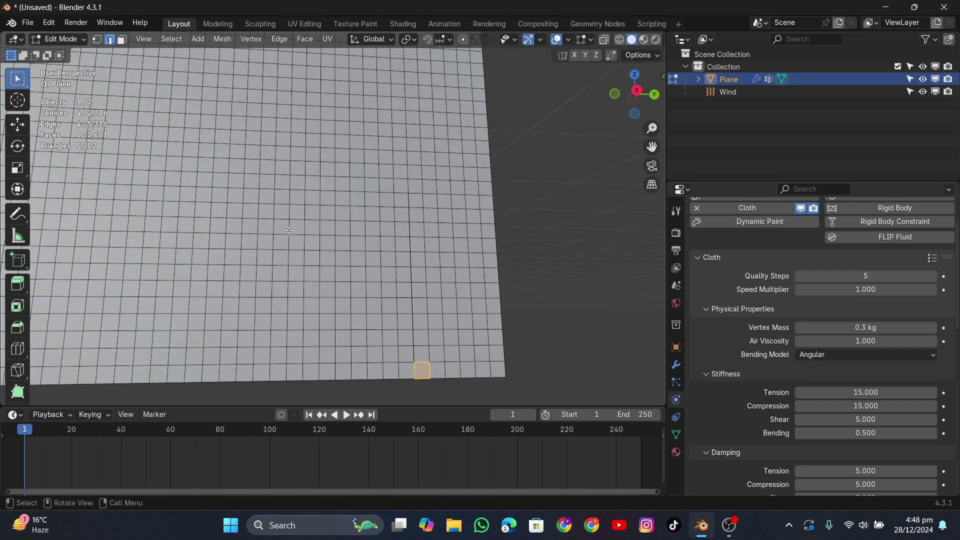
left_click(351, 370)
left_click(347, 241, "ctrl")
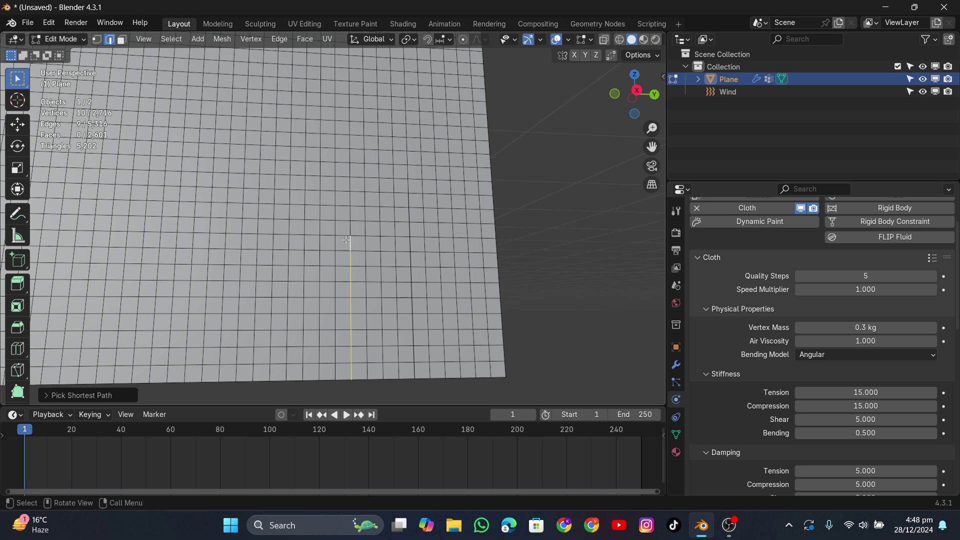
left_click(326, 236, "ctrl")
left_click(322, 197, "ctrl")
left_click(221, 43)
mouse_move(247, 134)
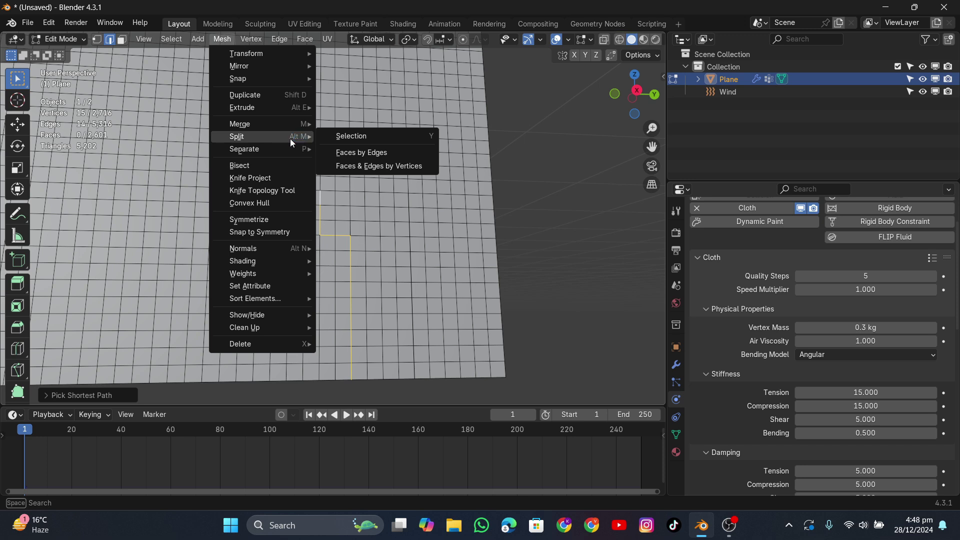
left_click(358, 151)
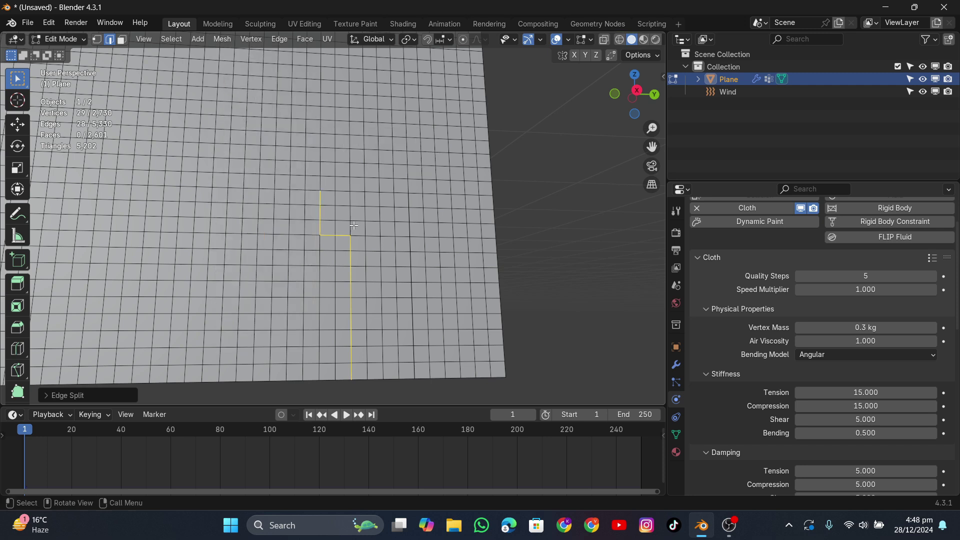
Try moving a face beside the corner of the stepped cut to test the split
left_click(123, 39)
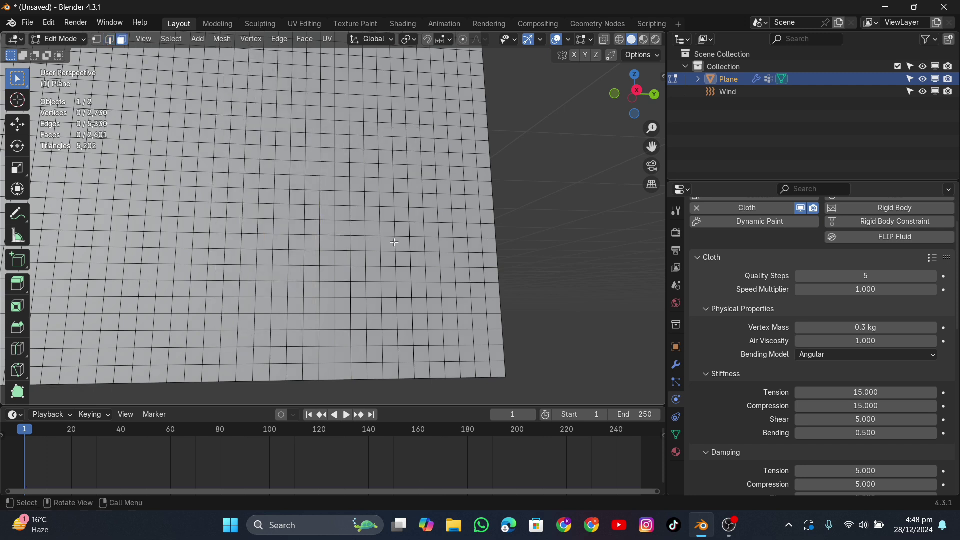
left_click(362, 250)
key("g")
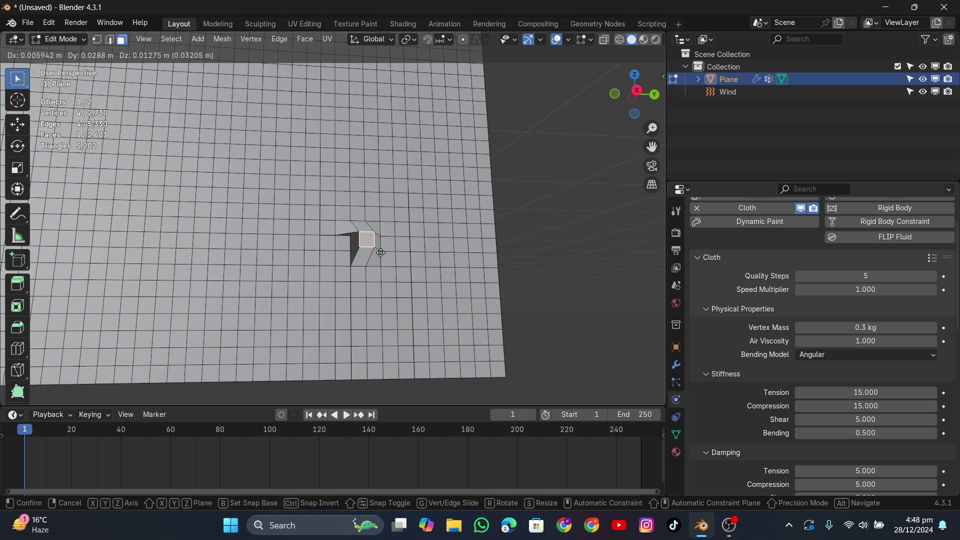
key("Escape")
Return the plane to Object Mode
key("Tab")
scroll(430, 271, "down", 3)
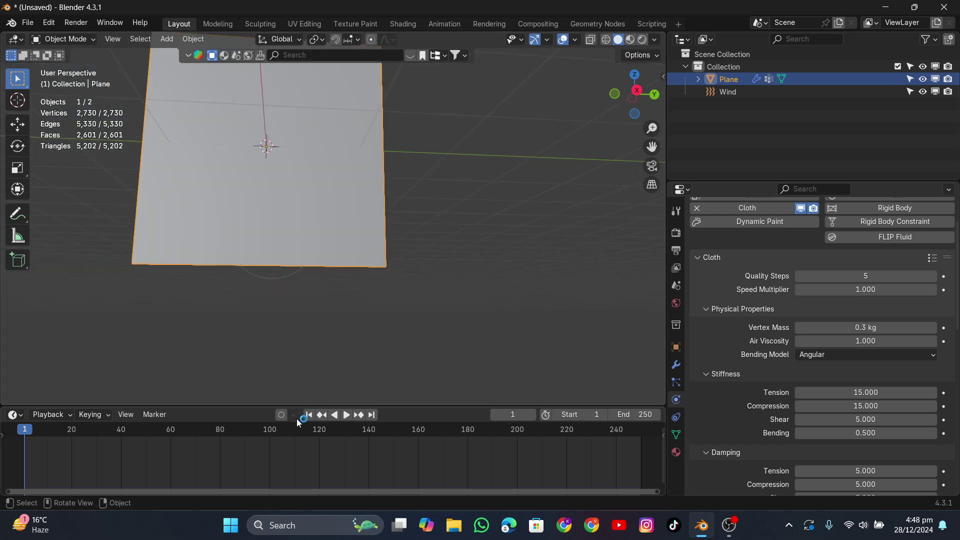
Play the simulation to check how the stepped cut opens in the wind, and return to frame 1 in Edit Mode
key("space")
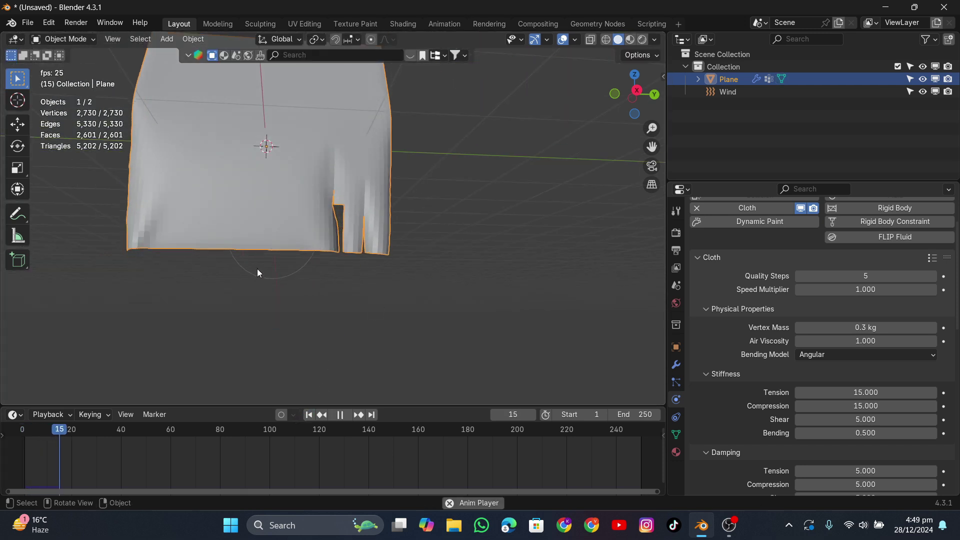
middle_click_drag(257, 269, 290, 293)
middle_click_drag(371, 268, 404, 184)
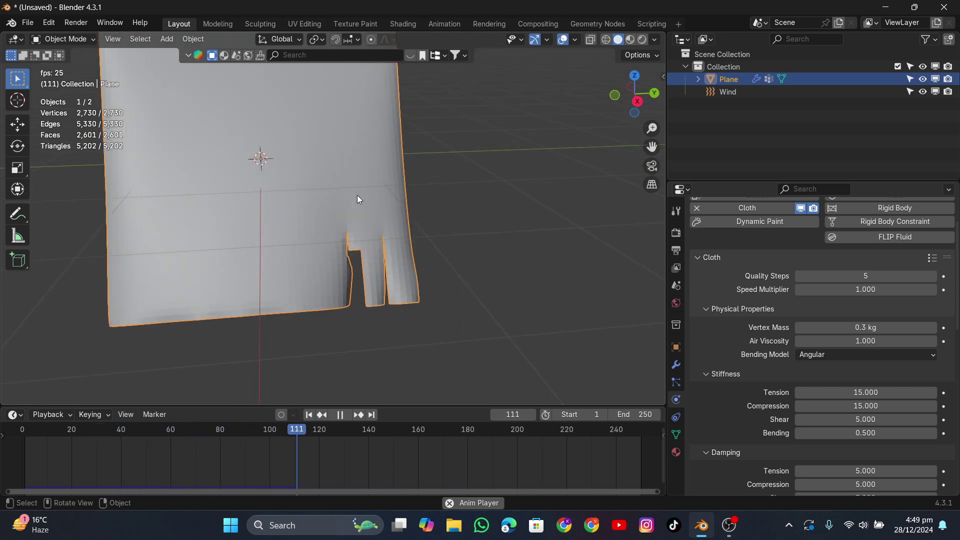
key("space")
key("Tab")
left_click(309, 414)
Split Faces by Edges along a straight vertical 14-edge path up from the plane's lower edge, left of the stepped cut
scroll(195, 100, "up", 5)
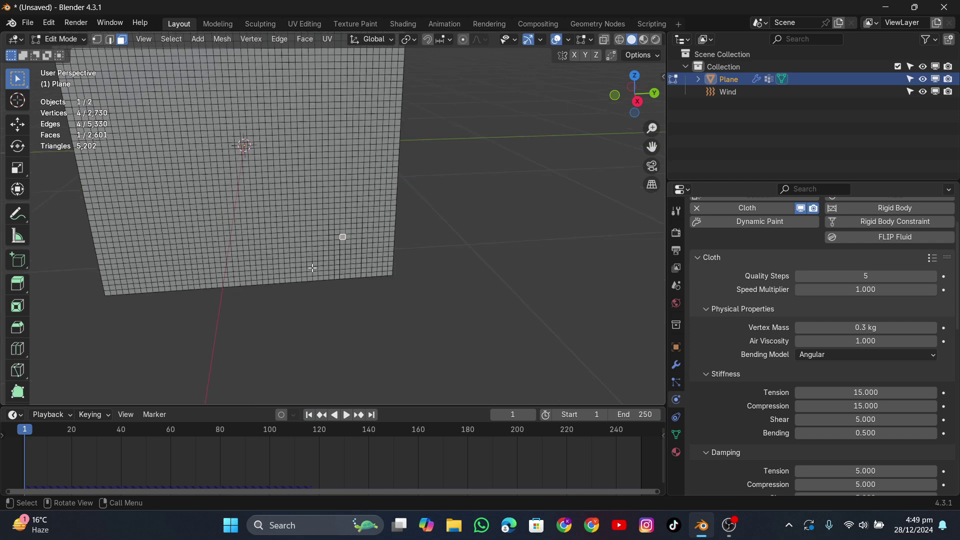
left_click(111, 41)
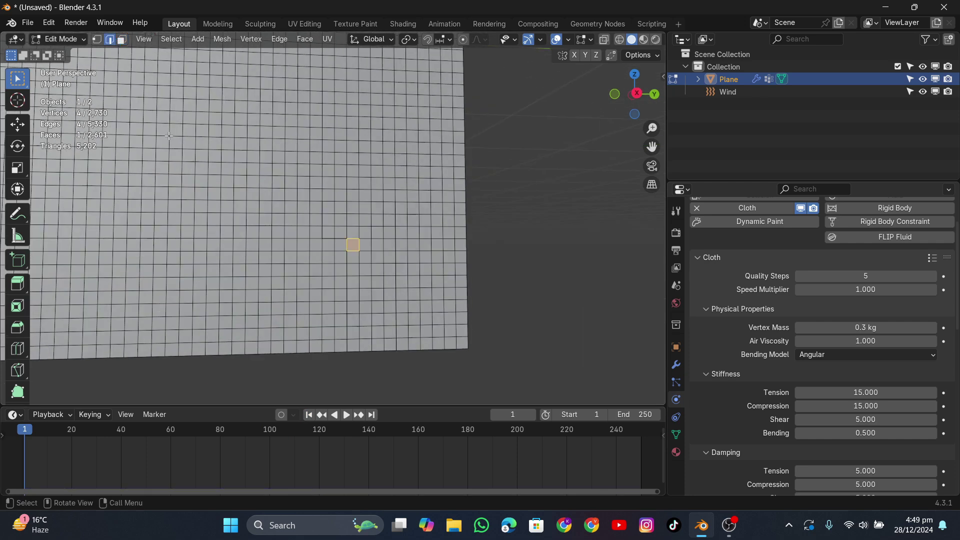
left_click(308, 346)
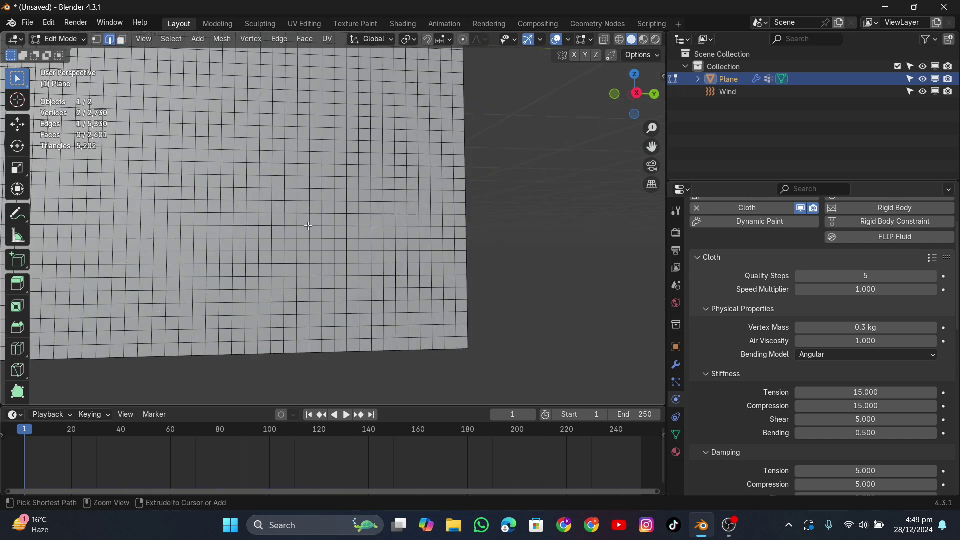
left_click(308, 183, "ctrl")
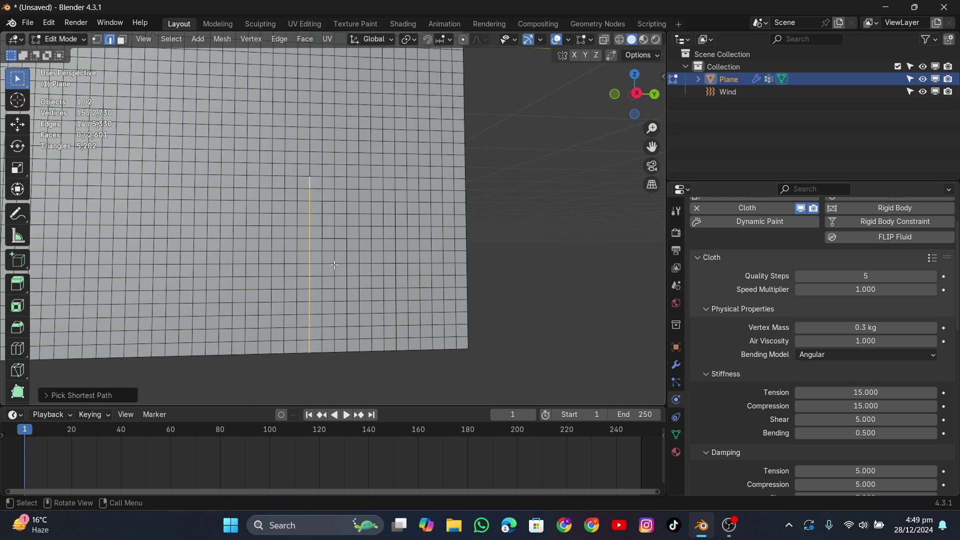
key("alt+m")
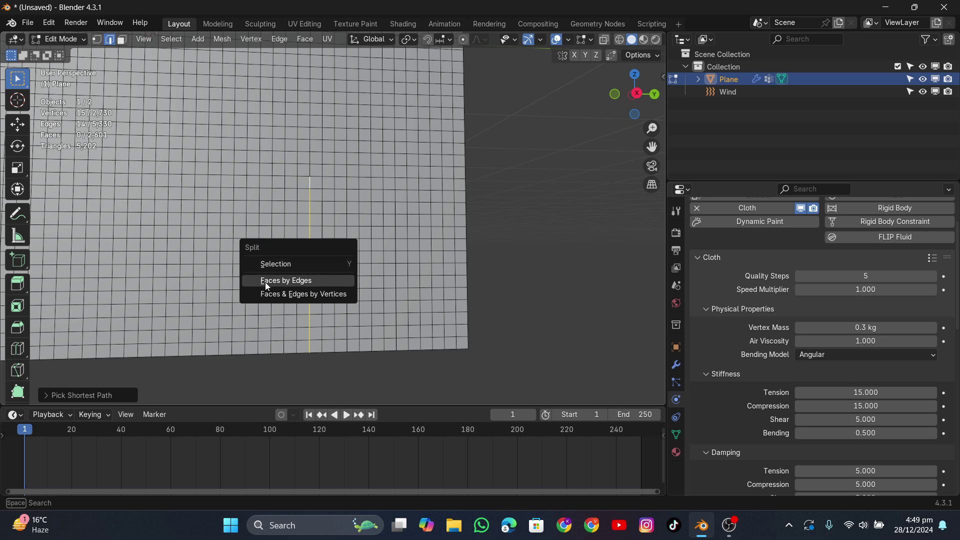
left_click(286, 281)
Play the simulation twice in Object Mode to inspect how the three cuts move in the wind, and go back to frame 1
key("Tab")
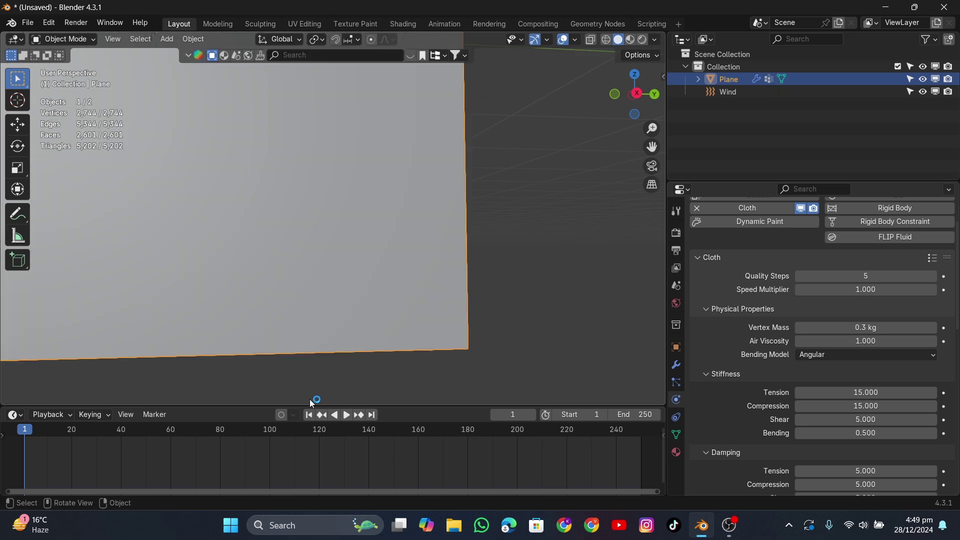
key("space")
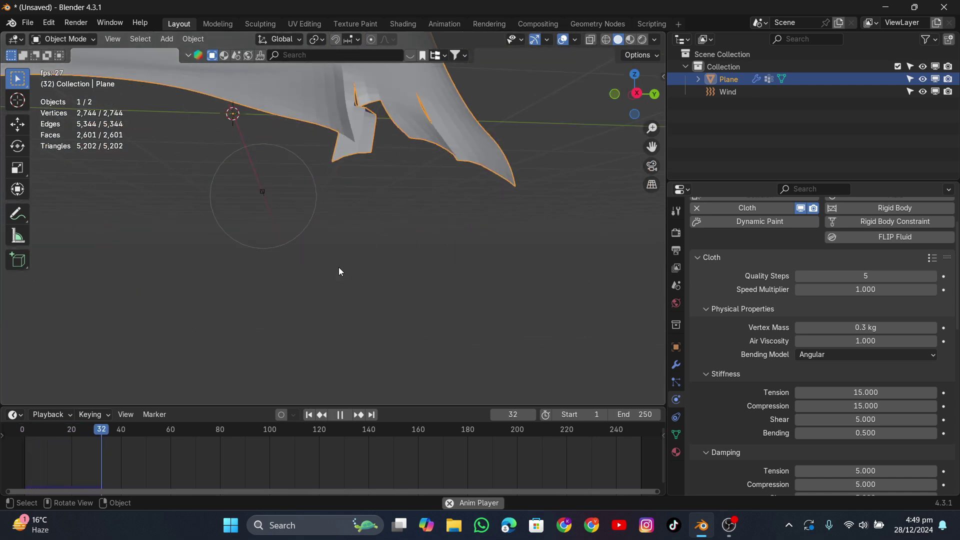
middle_click_drag(338, 267, 314, 304)
key("space")
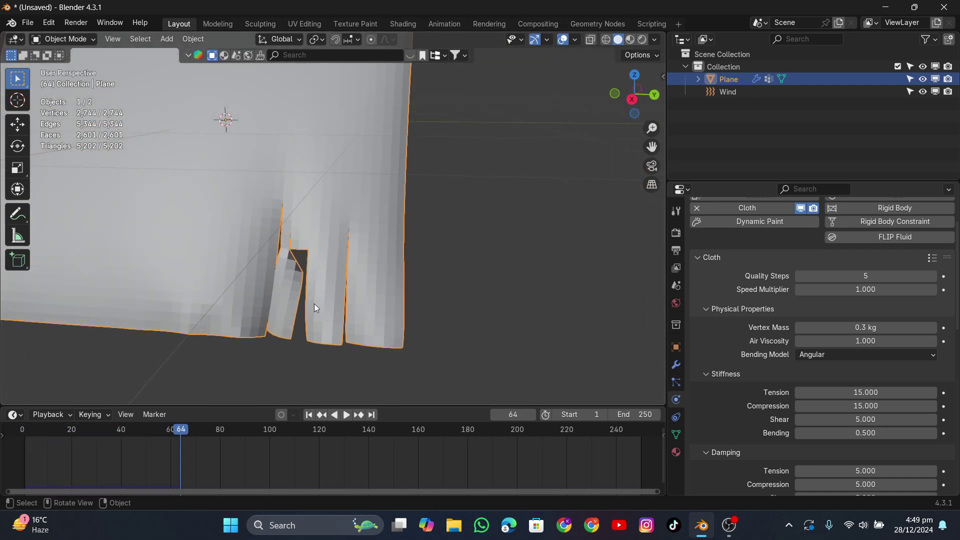
left_click(309, 416)
scroll(317, 272, "down", 3)
key("space")
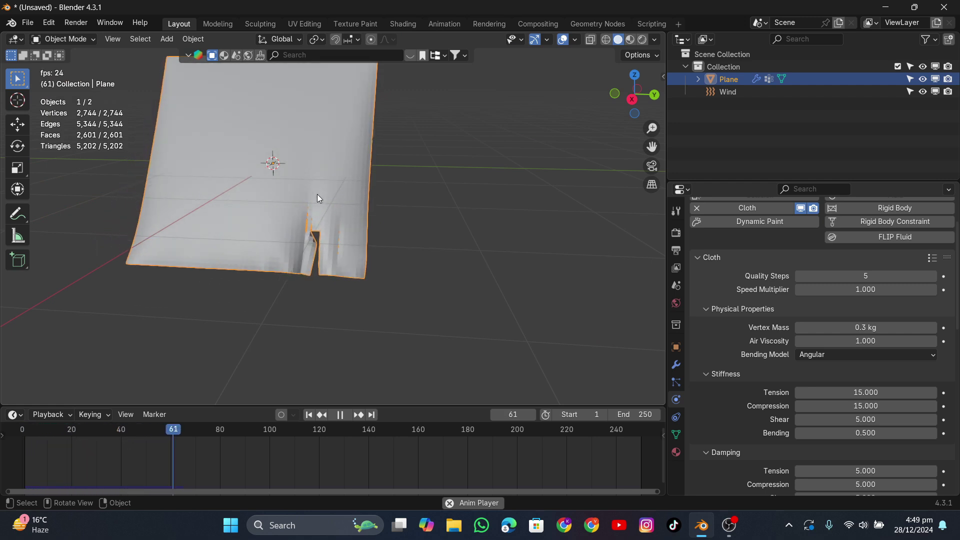
key("space")
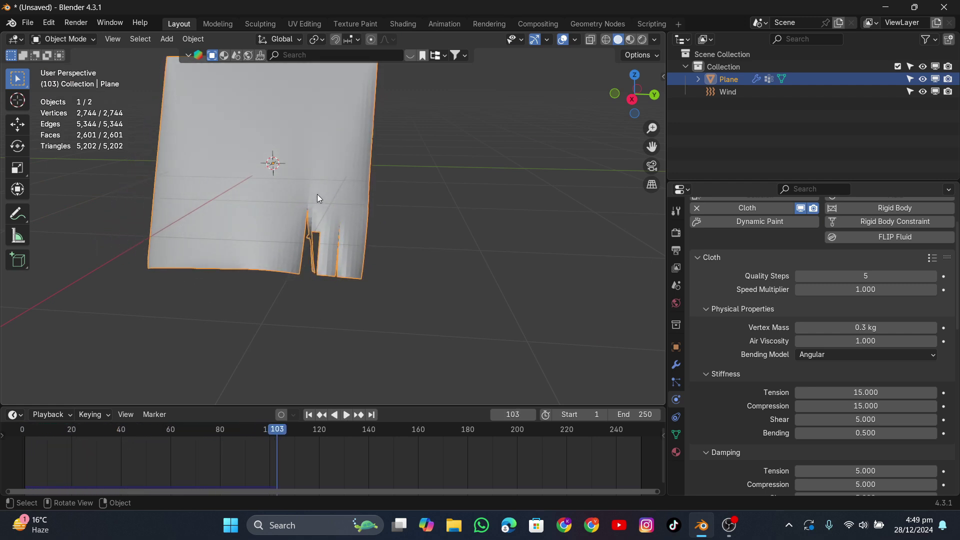
key("shift+Left")
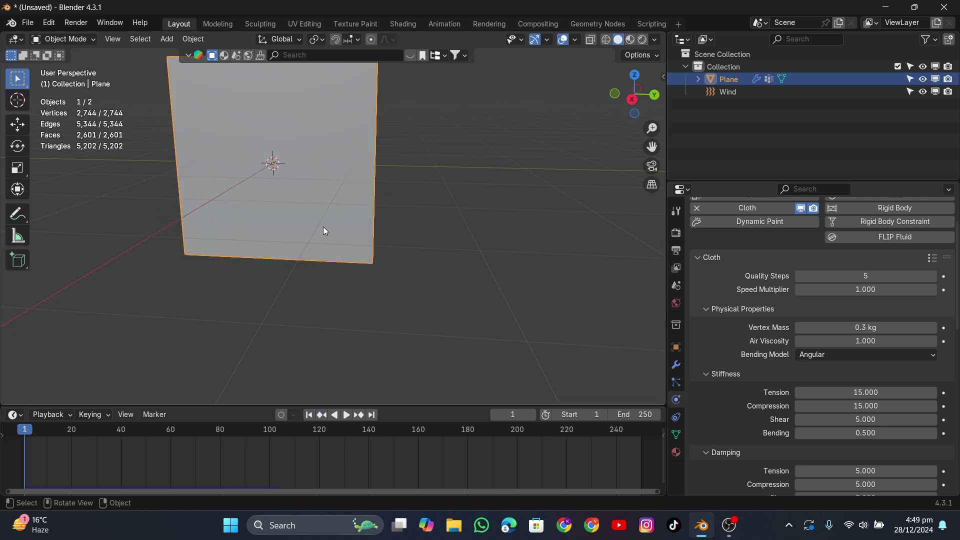
Put the plane in Edit Mode with nothing selected, and widen the tool list so the tool names show
left_click(63, 39)
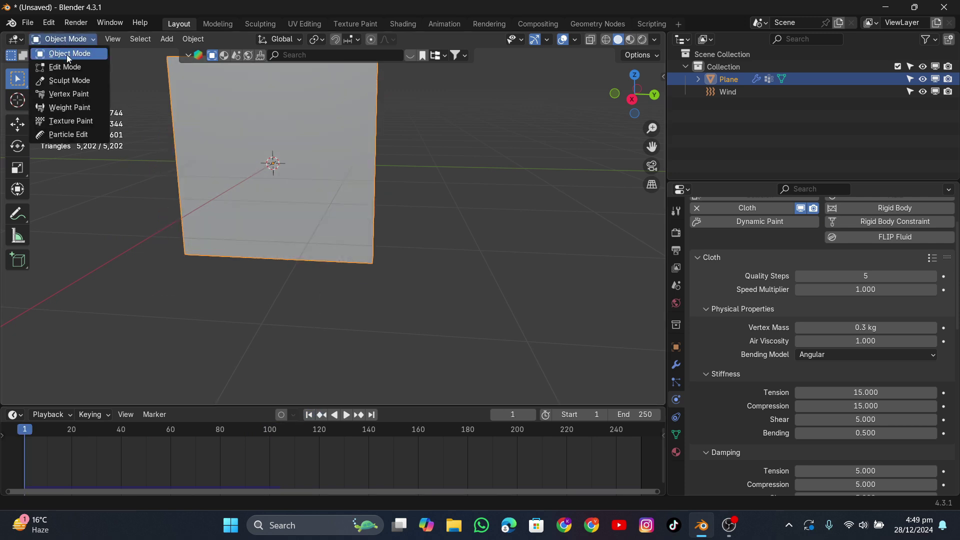
left_click(67, 56)
left_click(63, 39)
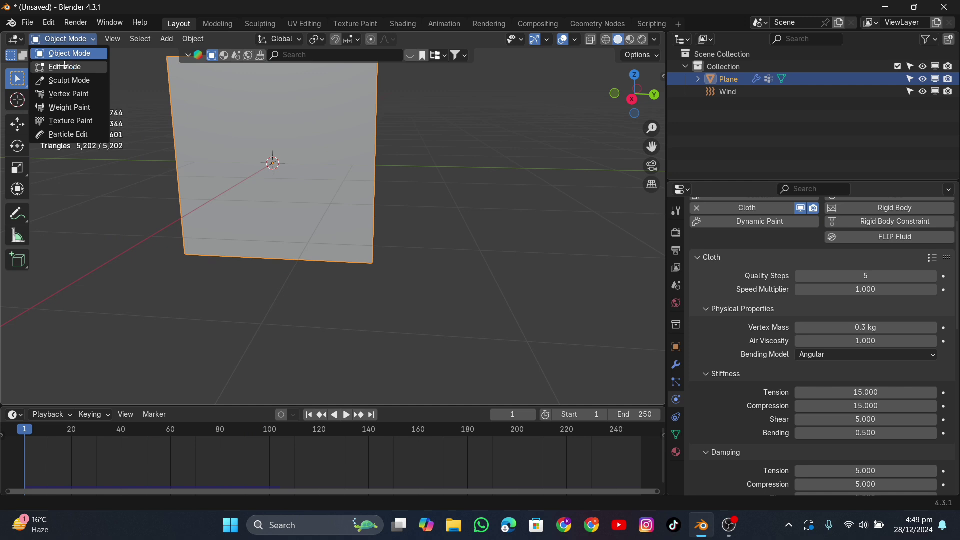
left_click(65, 67)
left_click(288, 294)
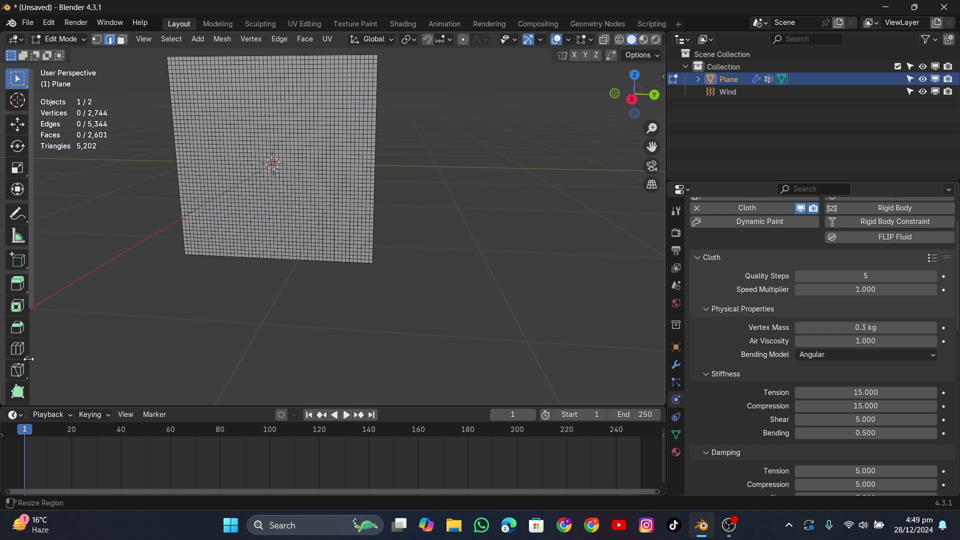
left_click_drag(32, 364, 67, 320)
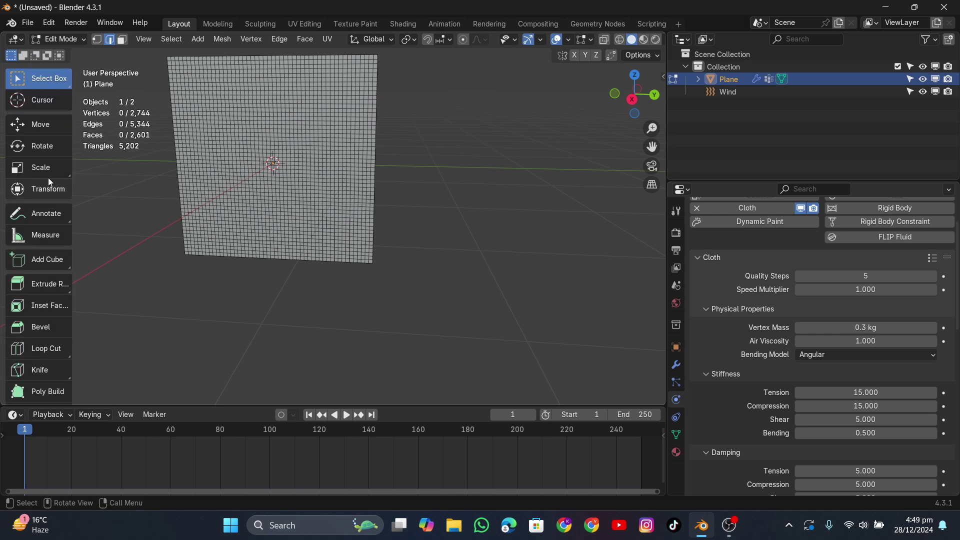
scroll(46, 180, "down", 5)
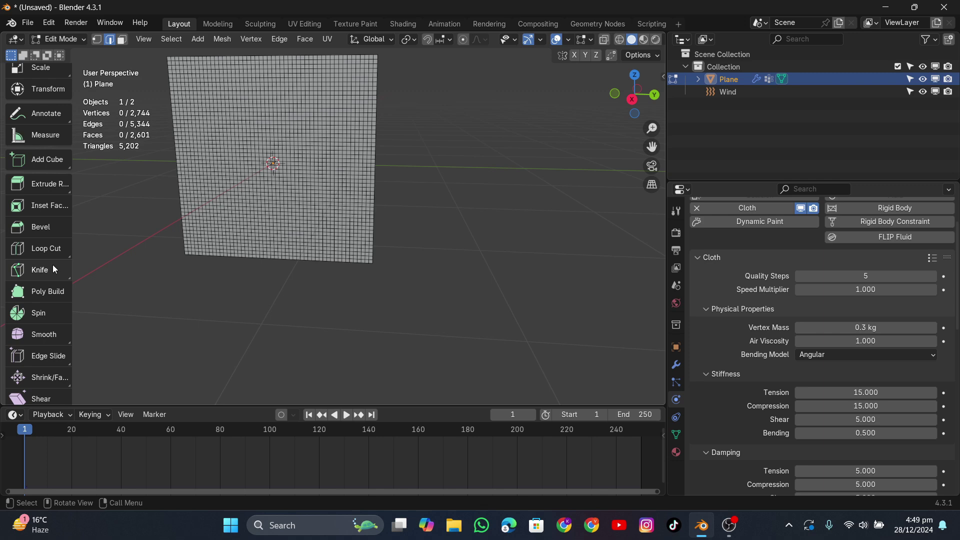
left_click_drag(651, 146, 601, 162)
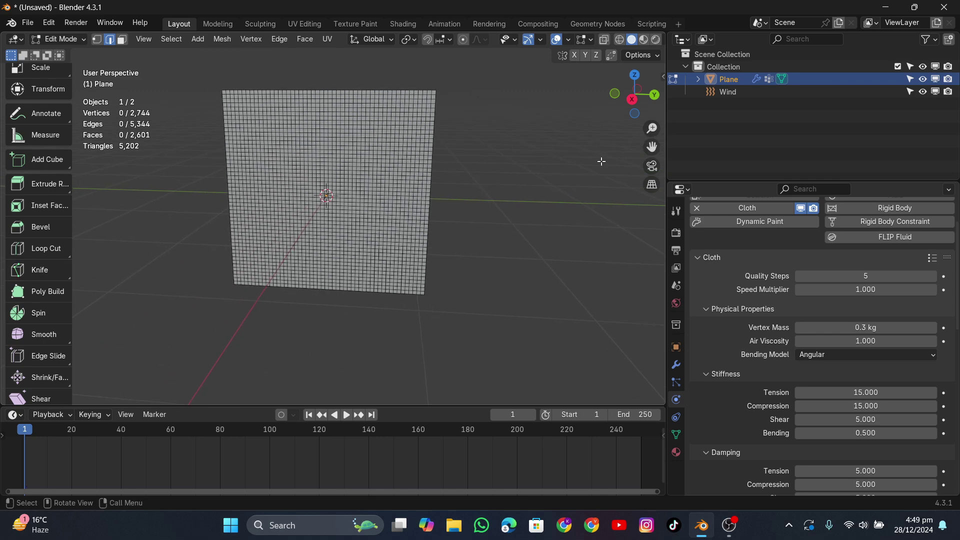
In vertex selection mode, cut a winding freehand Knife path from the plane's upper-left area down to its lower edge
left_click(26, 270)
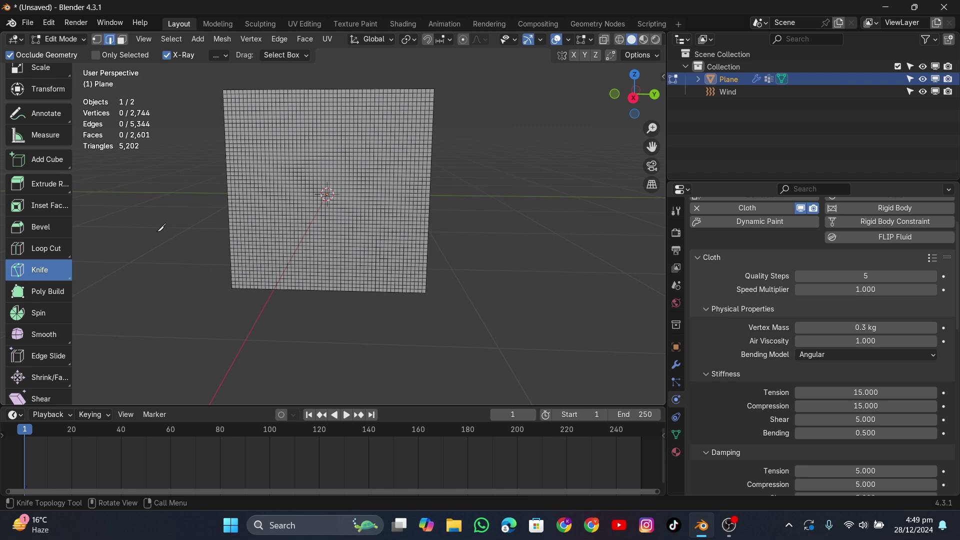
scroll(310, 200, "up", 3)
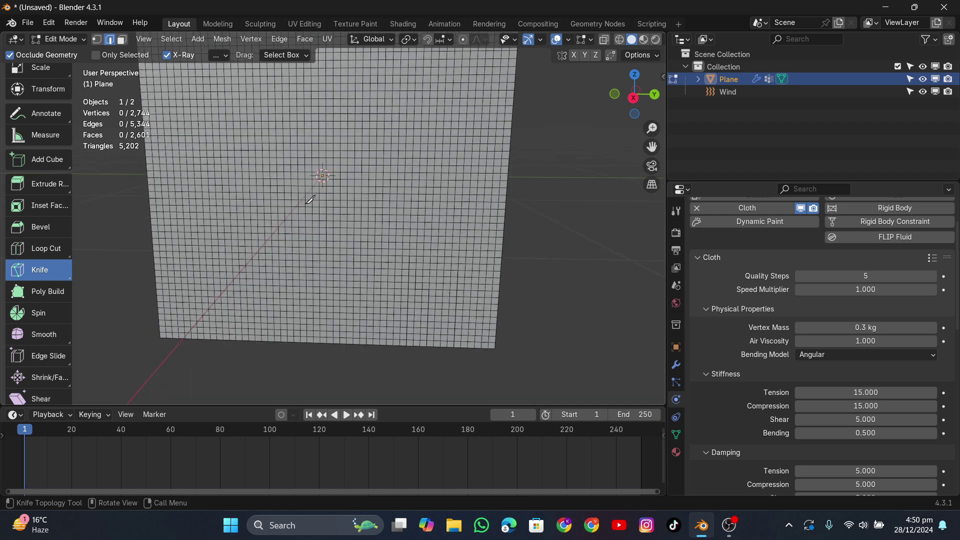
left_click(97, 39)
left_click(254, 99)
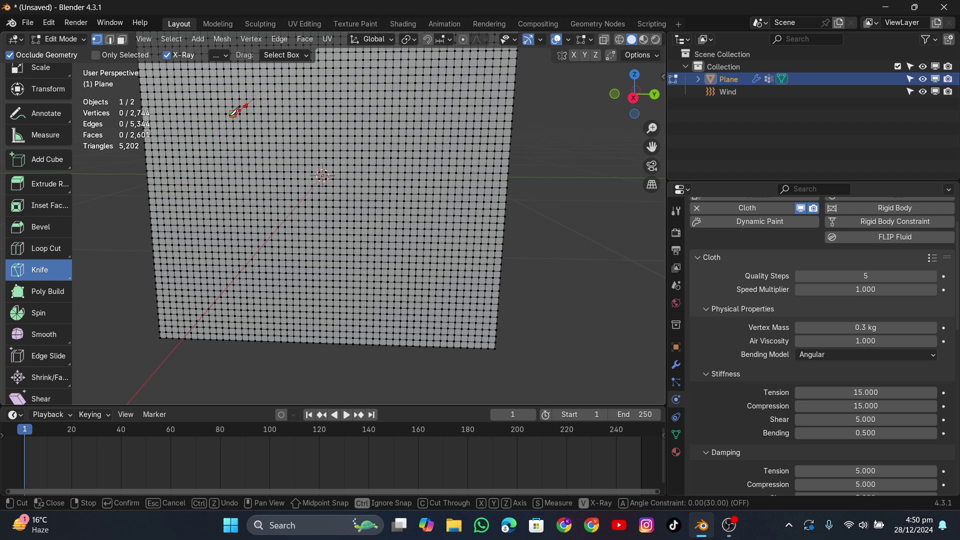
left_click(216, 128)
mouse_move(214, 143)
left_mouse_down()
mouse_move(210, 173)
mouse_move(258, 186)
mouse_move(267, 207)
mouse_move(221, 242)
mouse_move(265, 260)
mouse_move(265, 286)
mouse_move(284, 263)
mouse_move(302, 276)
mouse_move(311, 307)
mouse_move(329, 301)
mouse_move(318, 331)
mouse_move(381, 348)
left_mouse_up()
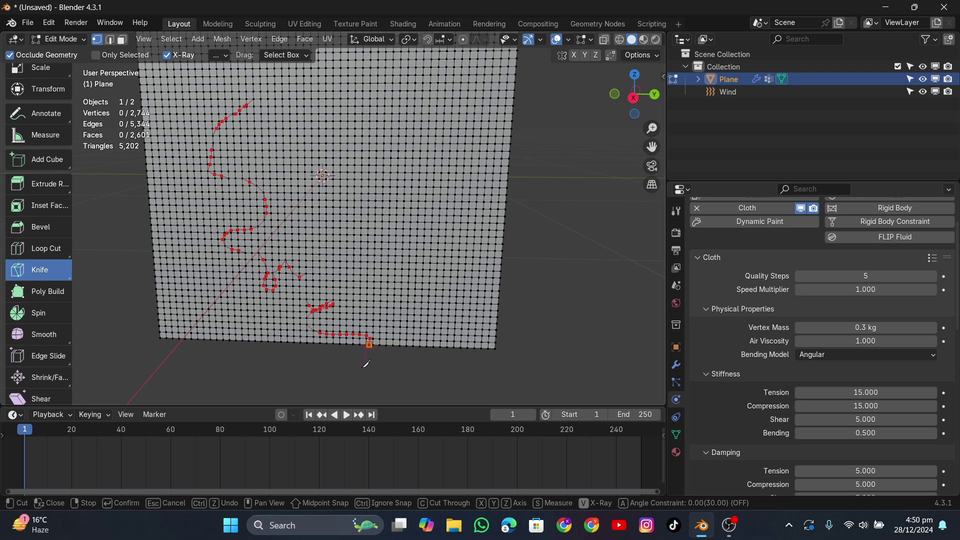
key("Return")
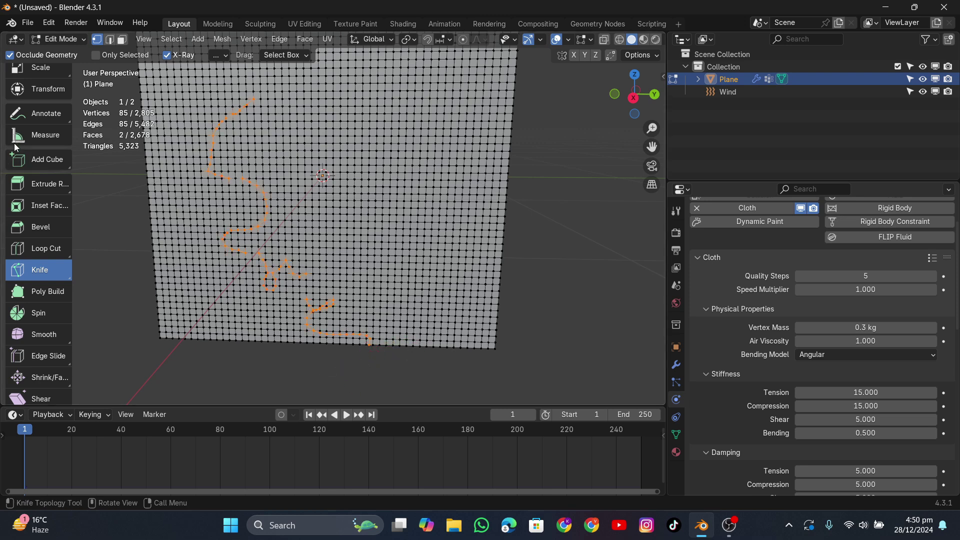
Reactivate the Select Box tool and Split Faces by Edges along the winding Knife cut
scroll(40, 105, "up", 5)
left_click(41, 79)
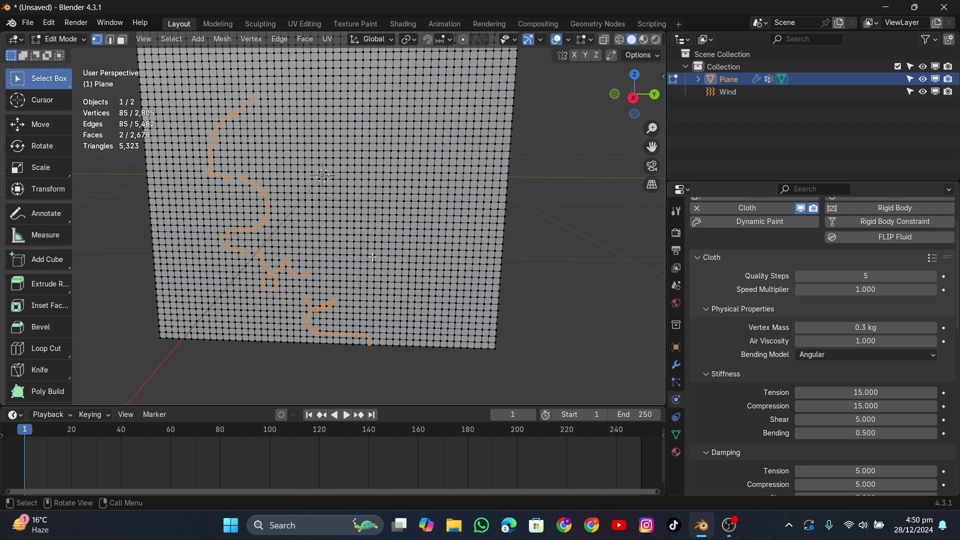
key("alt+m")
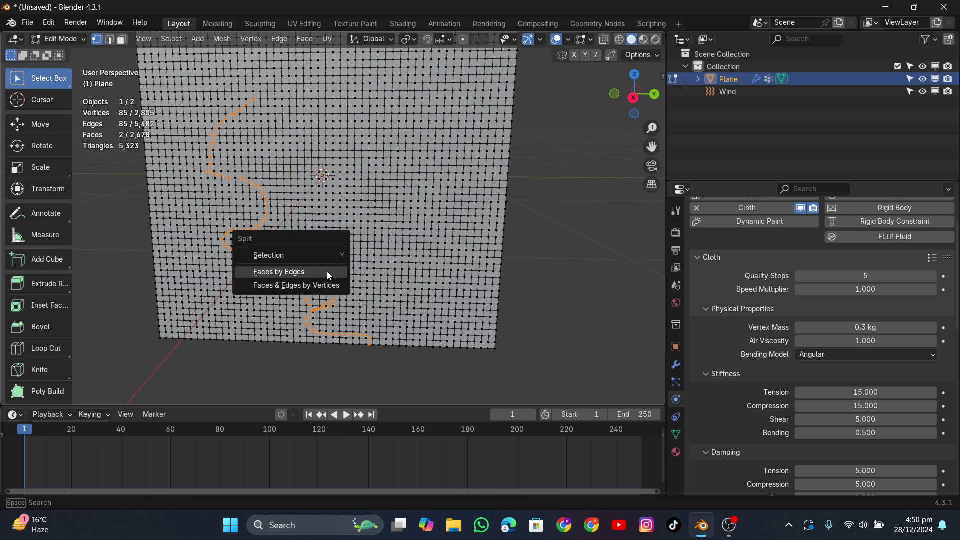
left_click(299, 273)
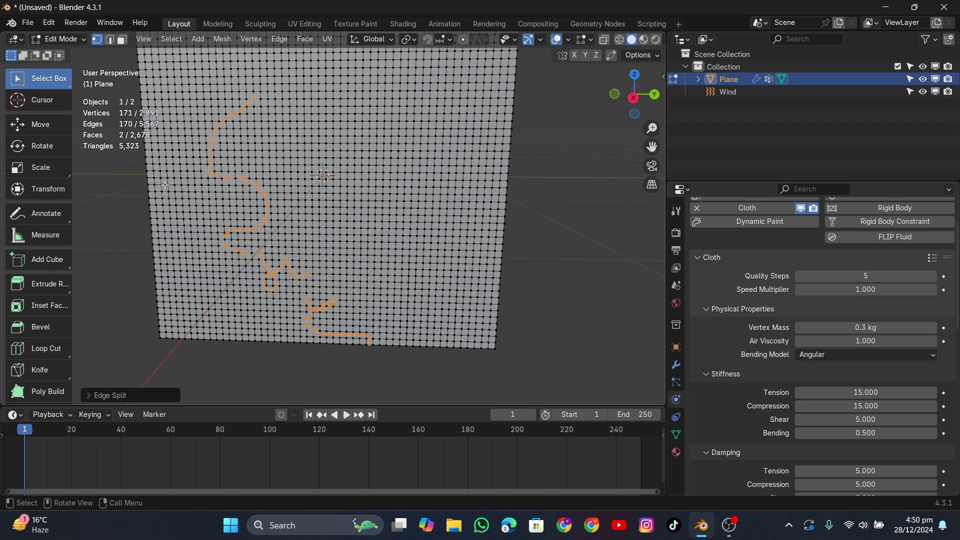
Play the simulation in Object Mode to inspect how the winding tear opens in the wind, and go back to frame 1
left_click(65, 40)
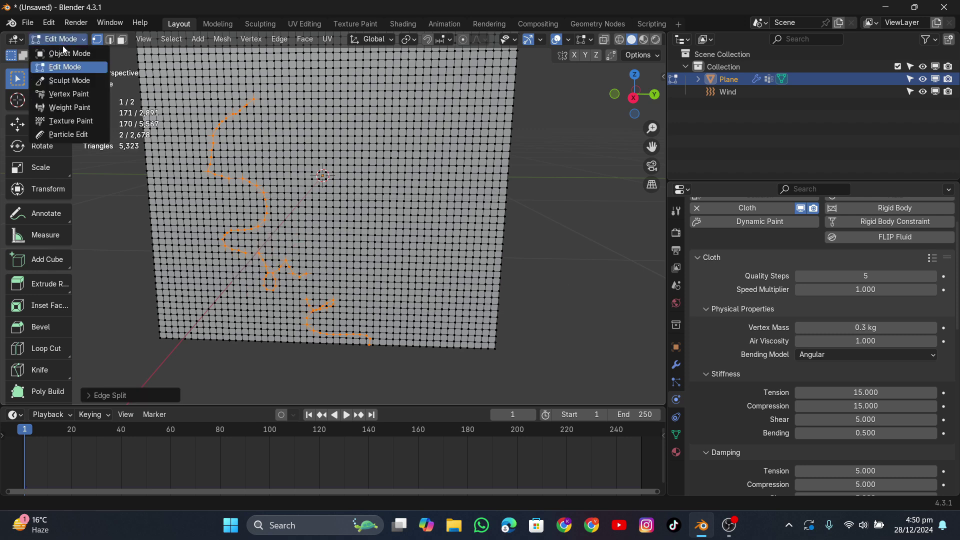
left_click(65, 53)
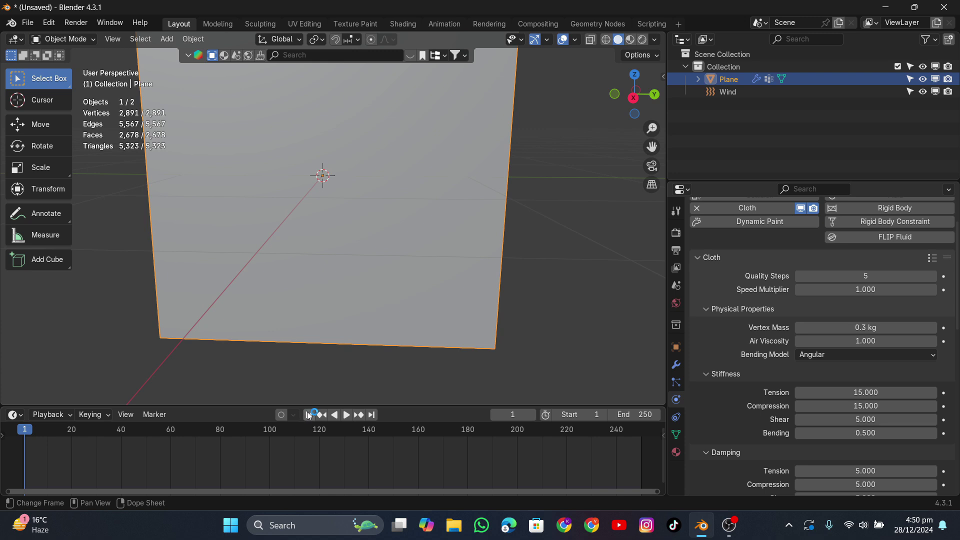
key("space")
middle_click_drag(353, 365, 337, 323)
scroll(337, 323, "up", 5)
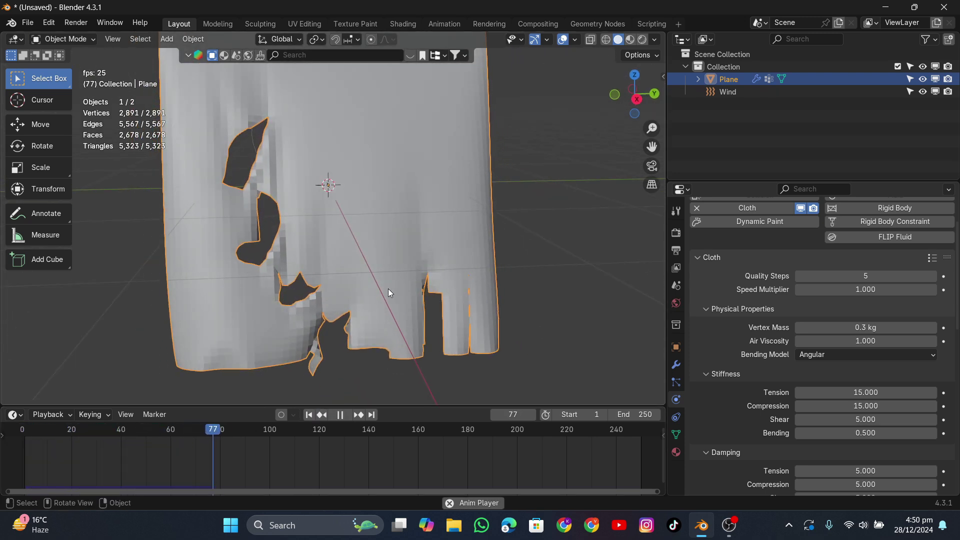
middle_click_drag(279, 282, 298, 260)
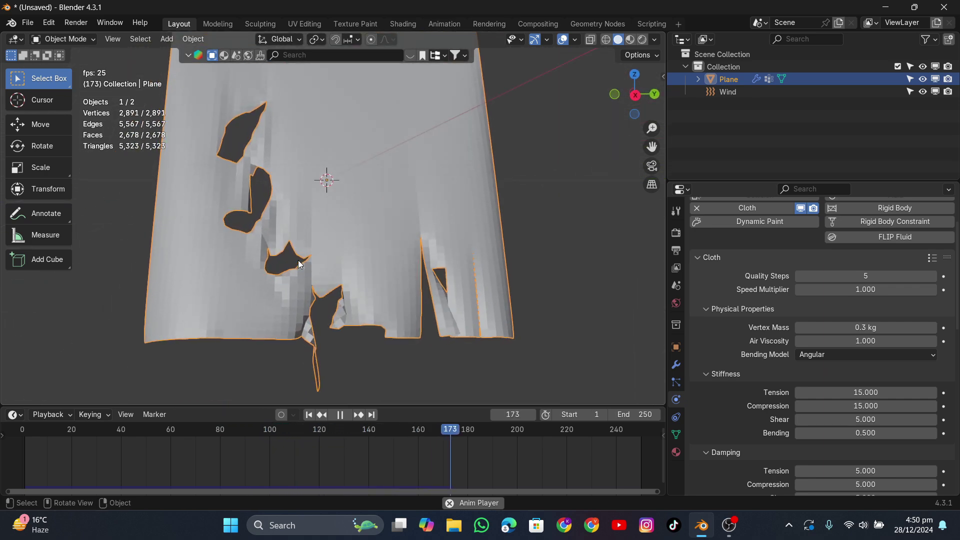
key("space")
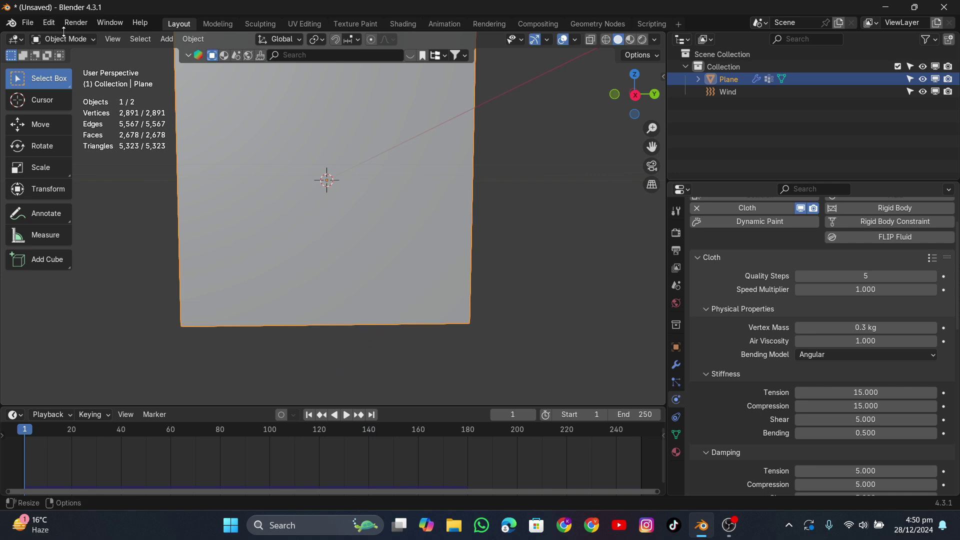
In Edit Mode, make looping freehand Knife cuts in the plane's lower-left corner and Split Faces by Edges along them
left_click(63, 38)
left_click(71, 66)
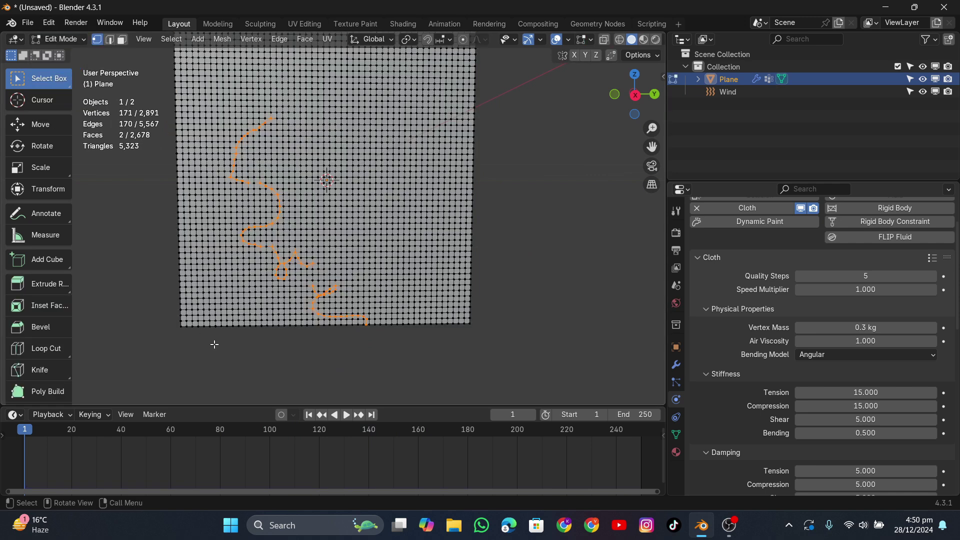
left_click(244, 357)
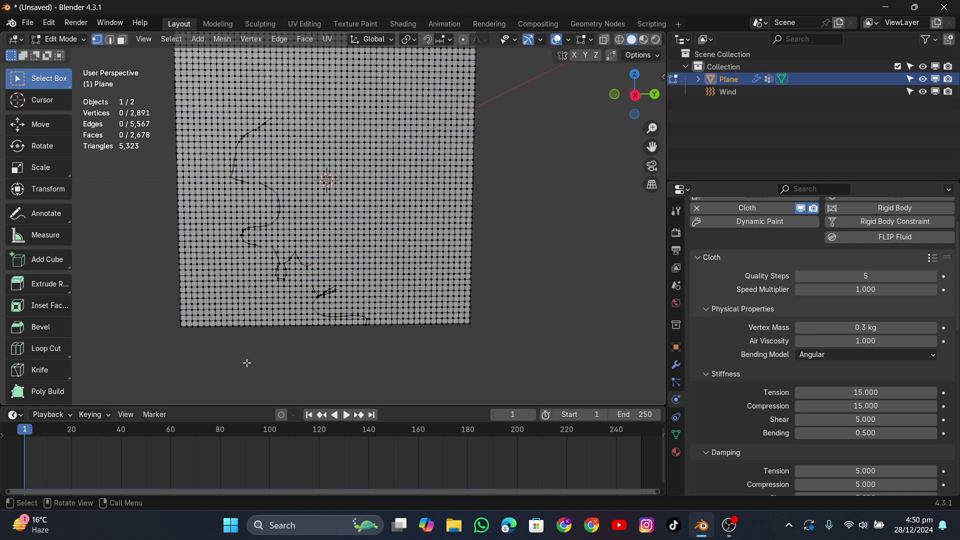
key("k")
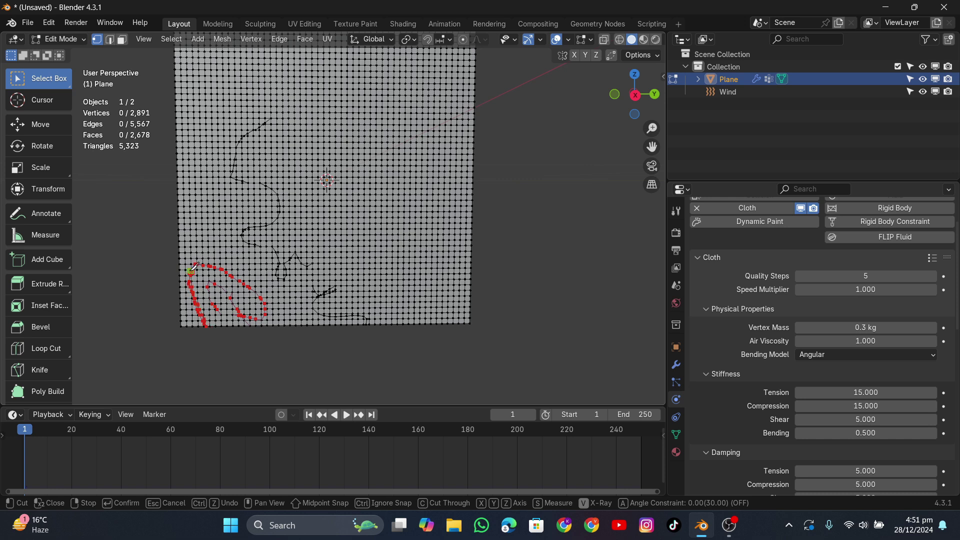
key("Return")
key("alt+m")
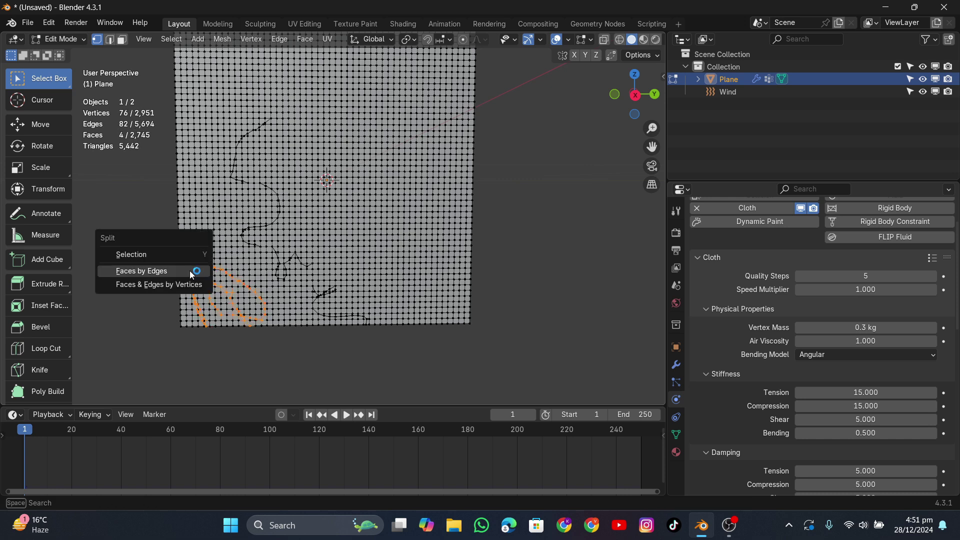
left_click(165, 271)
Play the simulation in Object Mode to check the new lower-left corner tear, and return to frame 1
key("Tab")
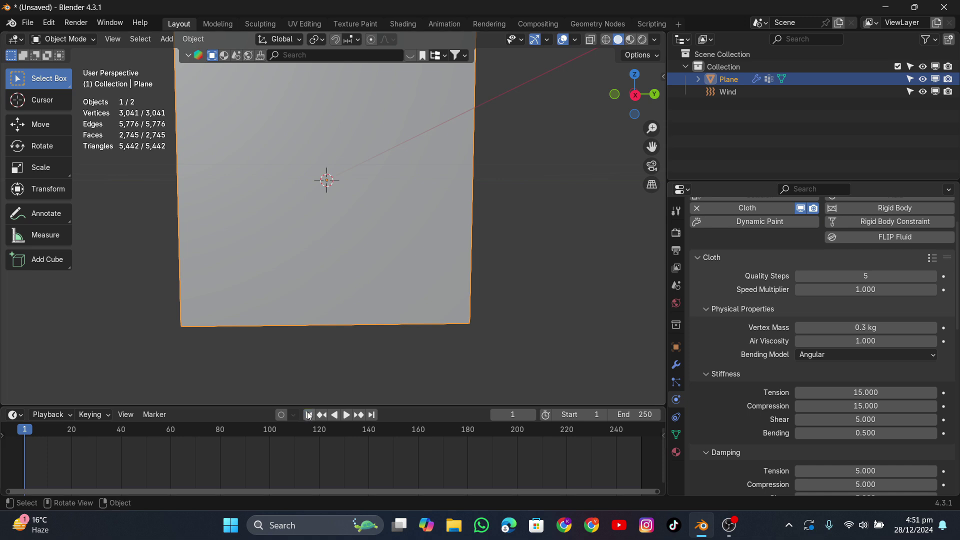
key("space")
scroll(280, 260, "down", 5)
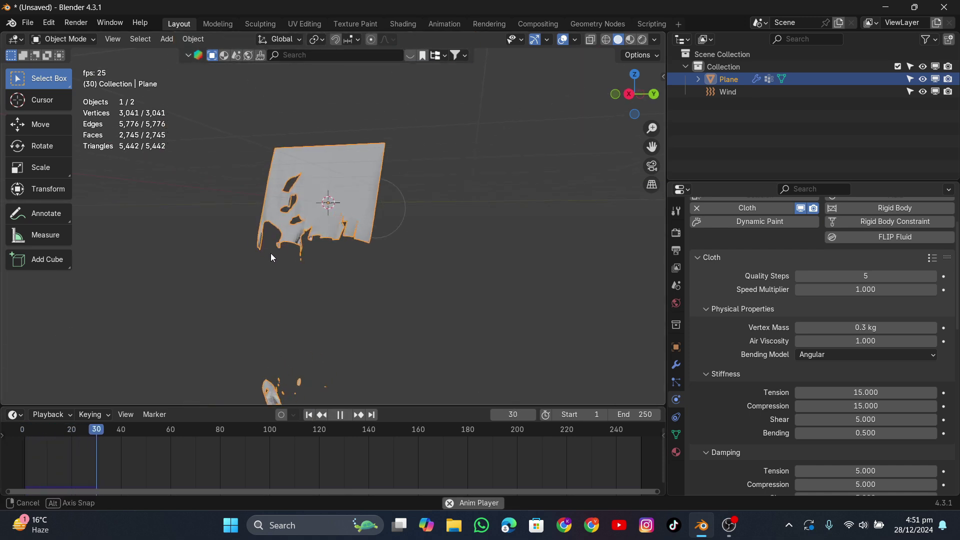
scroll(293, 272, "down", 3)
key("space")
left_click(309, 414)
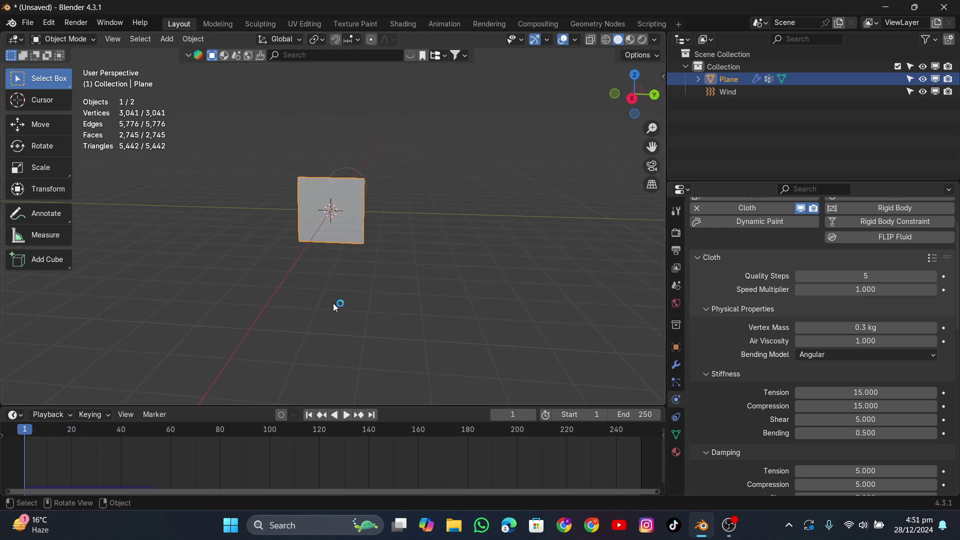
Replay the wind simulation from a different viewing angle to examine the torn cloth, and rewind to frame 1
middle_click_drag(333, 303, 300, 270)
scroll(301, 275, "up", 2)
key("space")
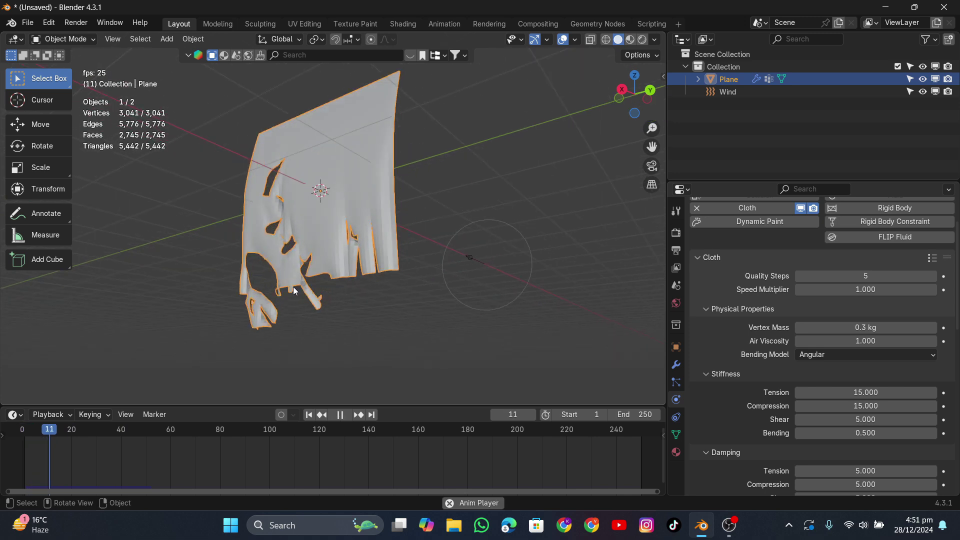
scroll(287, 305, "down", 3)
middle_click_drag(284, 320, 369, 320)
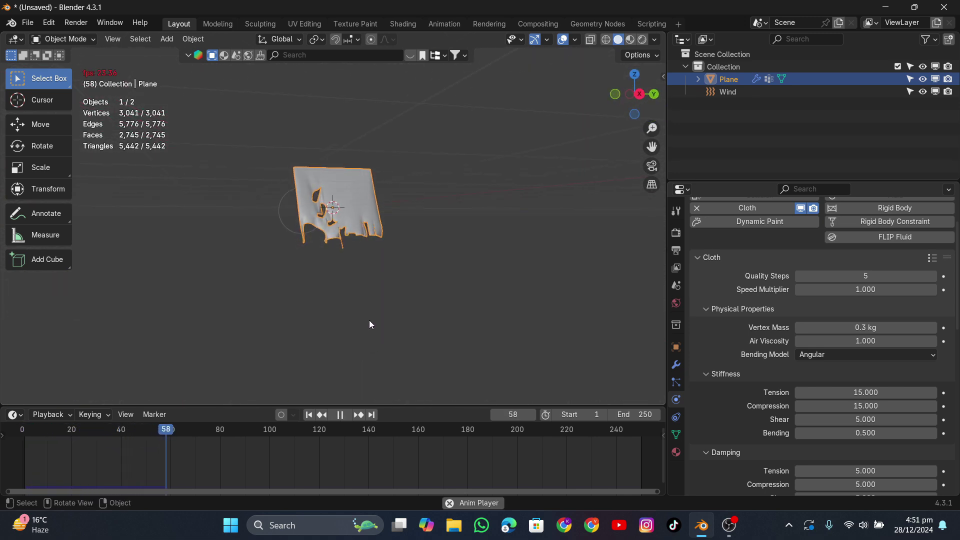
left_click(339, 415)
left_click(308, 415)
Play the simulation in close-up to examine how the torn strips overlap and move, and pause the playback
scroll(380, 275, "up", 4)
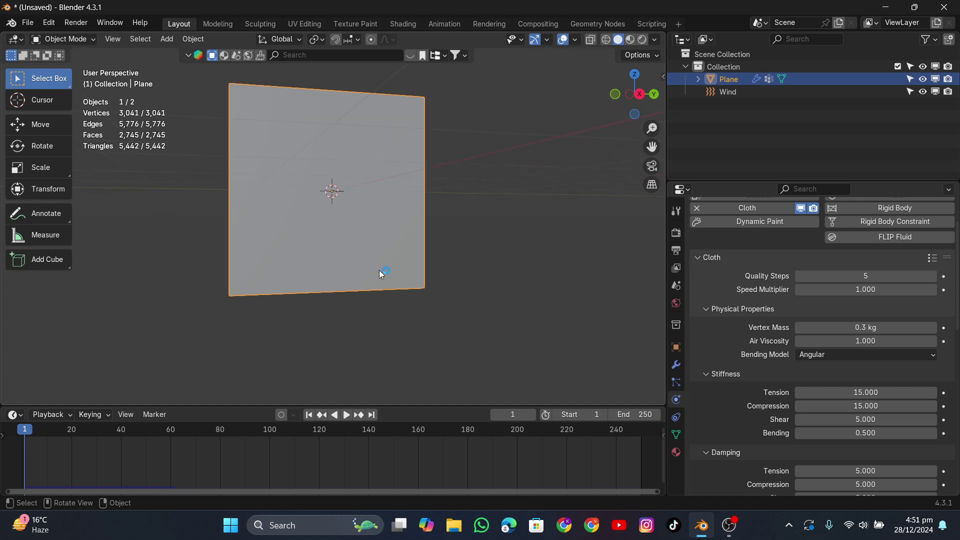
key("space")
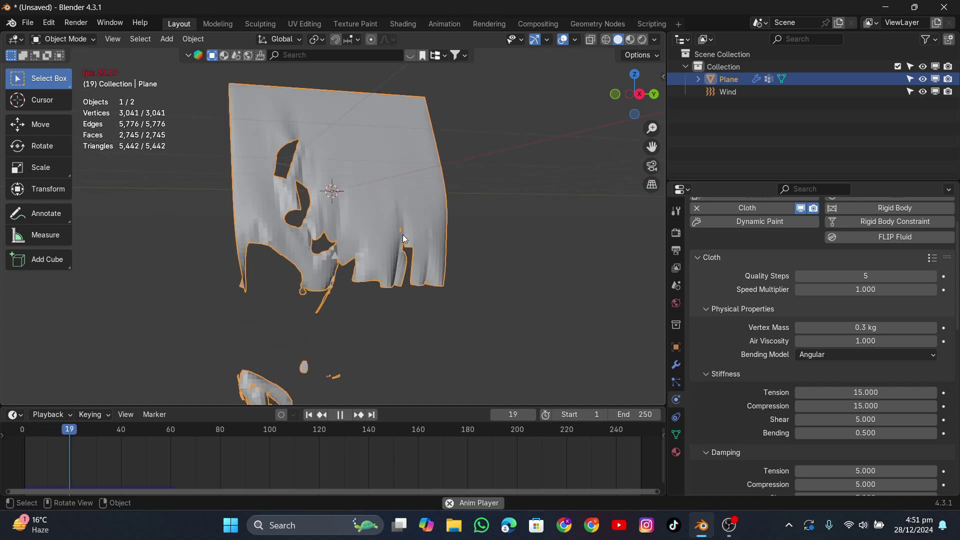
scroll(352, 229, "up", 4)
middle_click_drag(367, 222, 279, 187)
key("space")
scroll(299, 181, "up", 5)
scroll(299, 194, "down", 4)
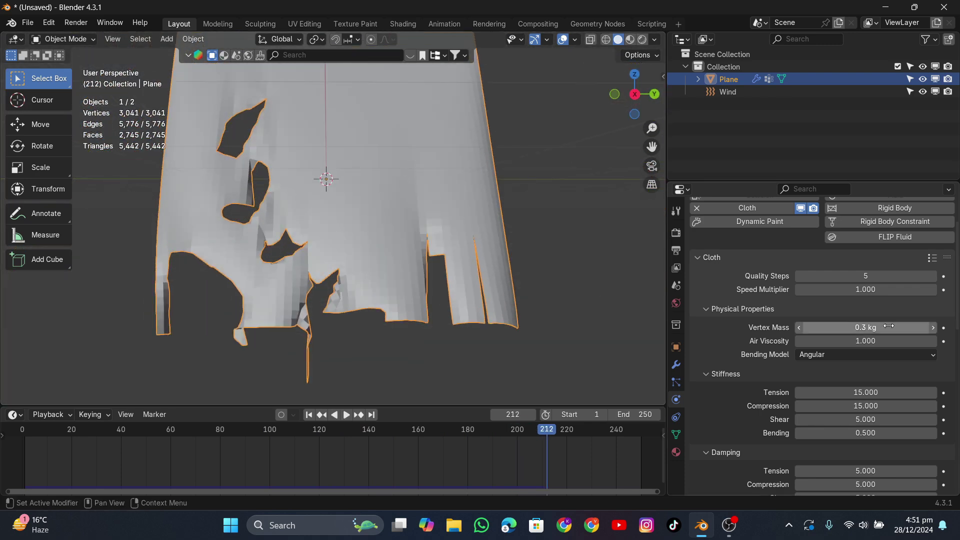
Enable Self Collisions in the plane's cloth Collisions settings
left_click_drag(957, 295, 958, 408)
scroll(755, 438, "down", 5)
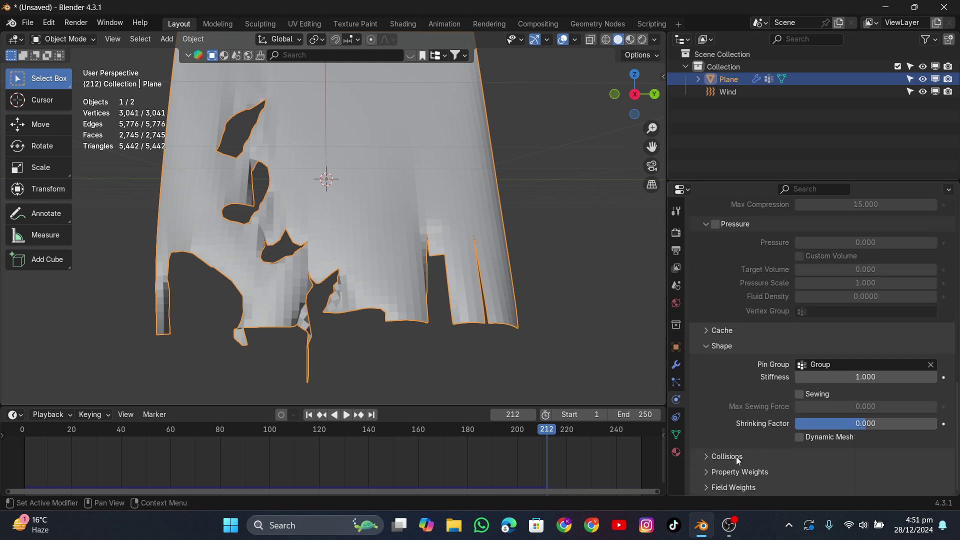
scroll(752, 395, "down", 5)
left_click(716, 449)
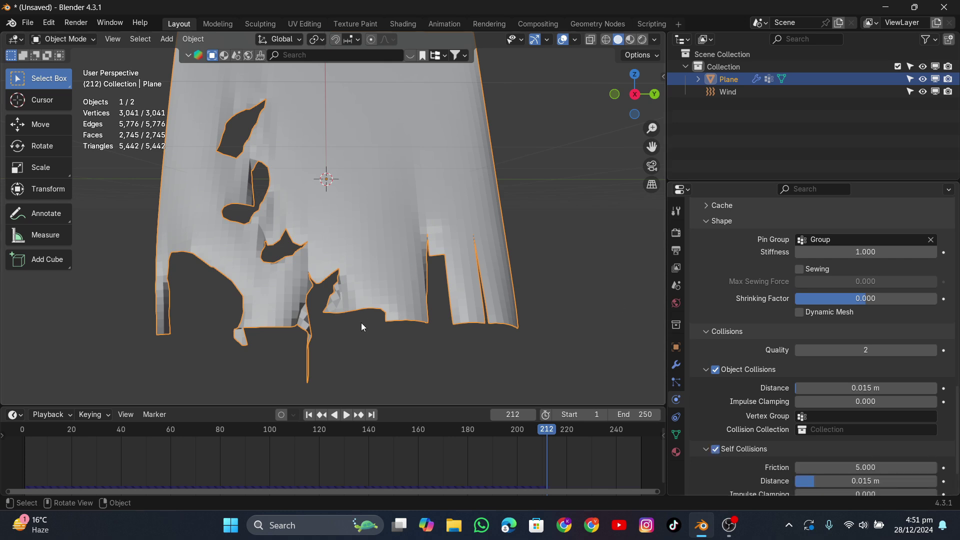
Replay the simulation from frame 1, apply Shade Smooth to the cloth, inspect it from several angles and pause
left_click(308, 415)
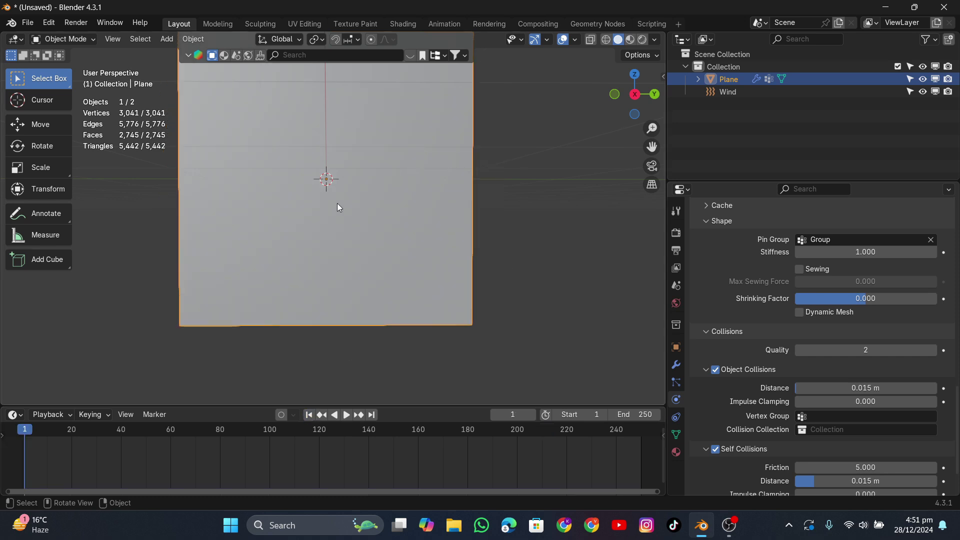
key("space")
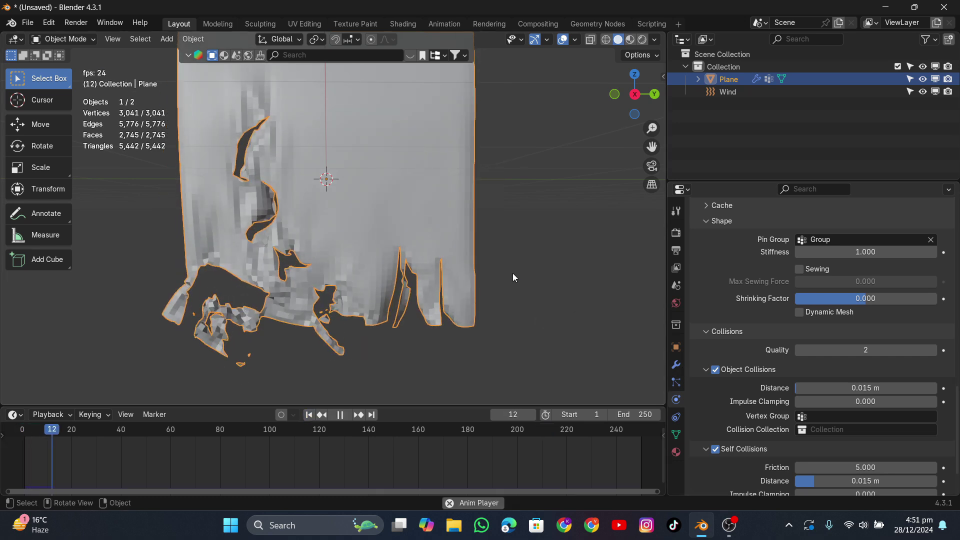
right_click(396, 161)
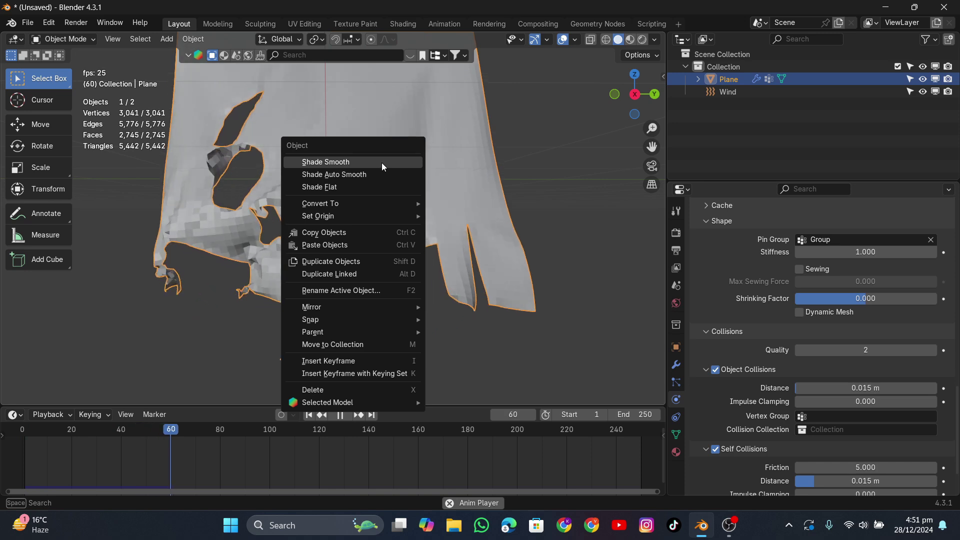
left_click(382, 163)
middle_click_drag(418, 177, 439, 177)
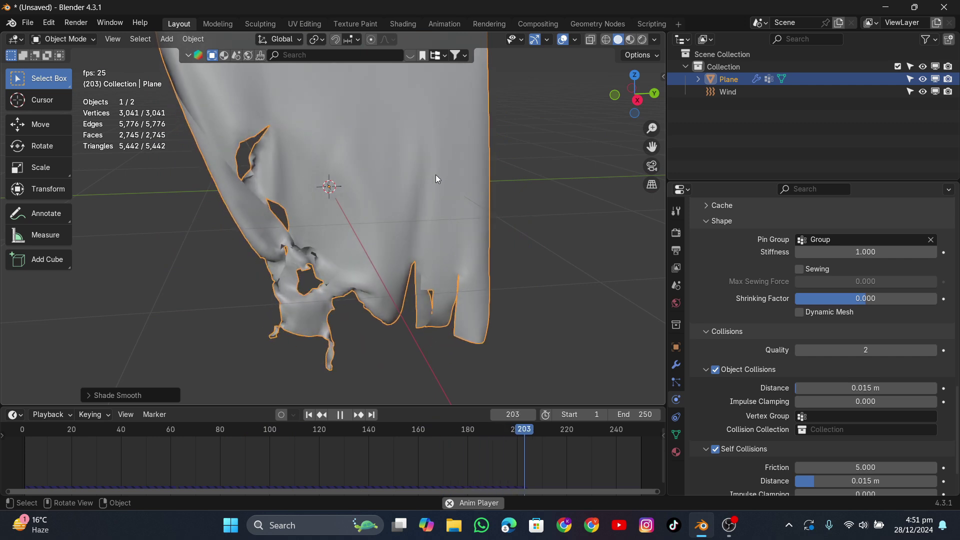
middle_click_drag(436, 175, 260, 244)
key("space")
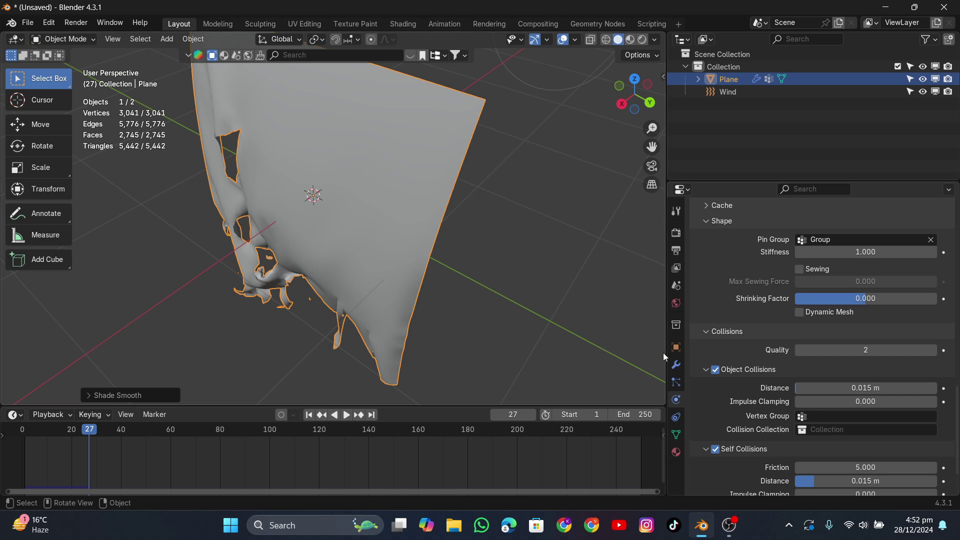
Add a Subdivision Surface modifier to the plane and set its viewport levels to 2
left_click(676, 366)
left_click(747, 233)
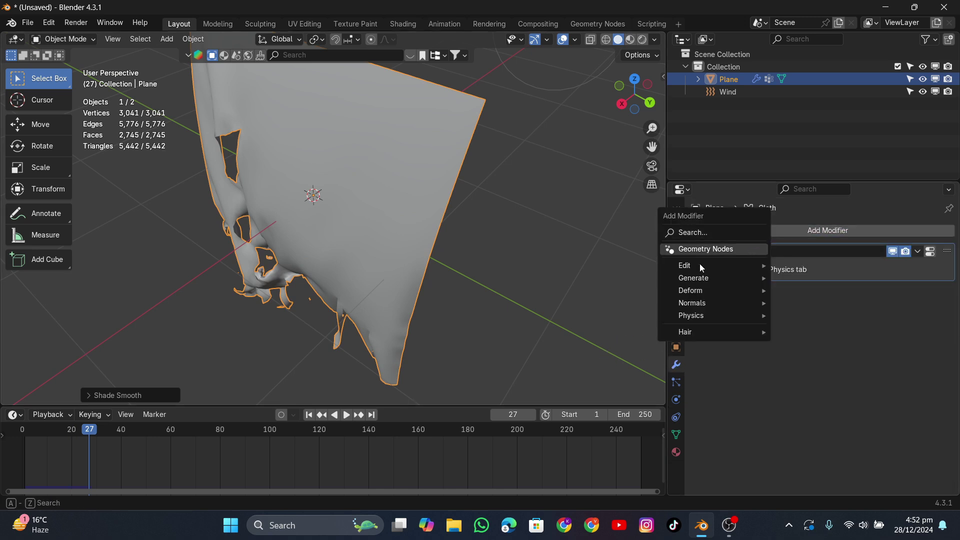
mouse_move(693, 280)
left_click(820, 228)
middle_click_drag(500, 219, 372, 140)
scroll(490, 170, "up", 4)
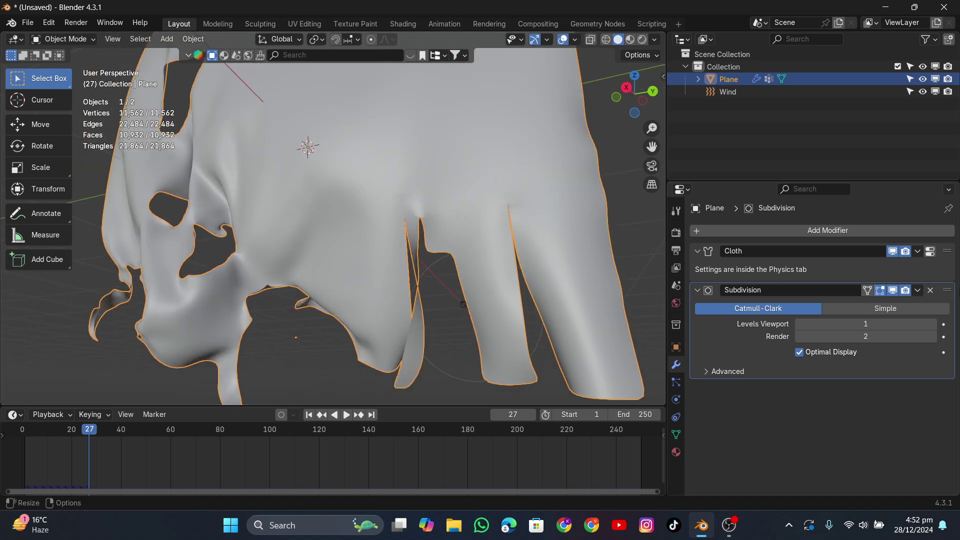
left_click(935, 325)
Play the simulation to inspect the subdivided torn cloth blowing in the wind
middle_click_drag(400, 217, 416, 251)
key("space")
scroll(305, 255, "down", 3)
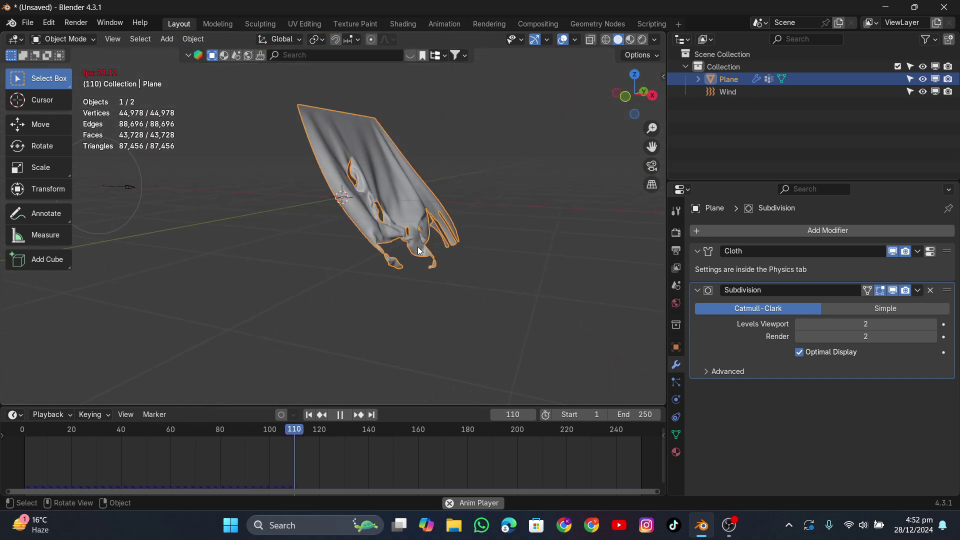